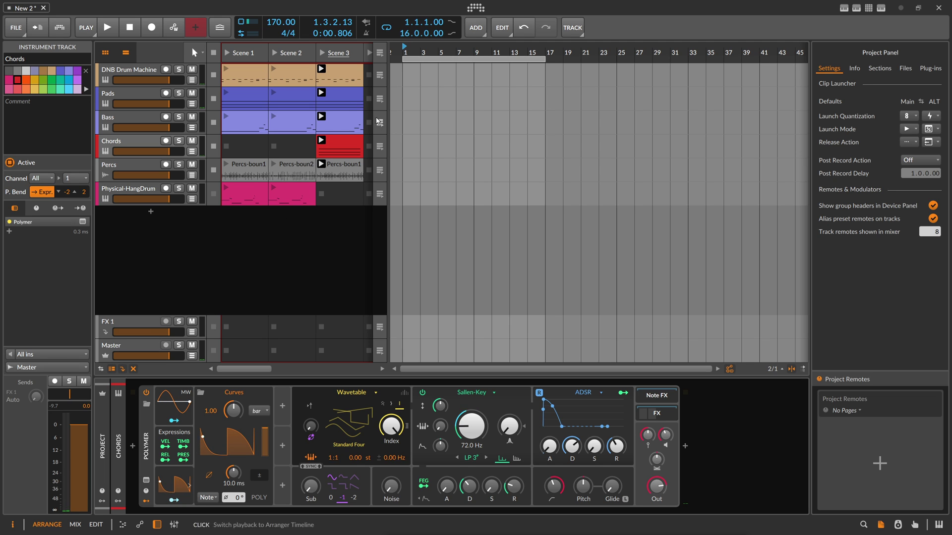
Play Scene 3 briefly, stop playback, and look through its Pads, Bass and Chords clips.
left_click(107, 28)
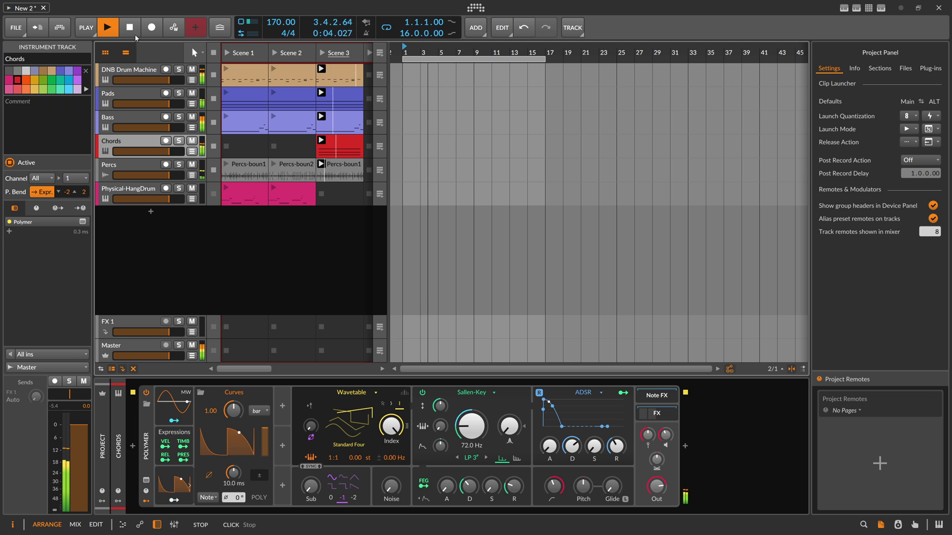
left_click(107, 28)
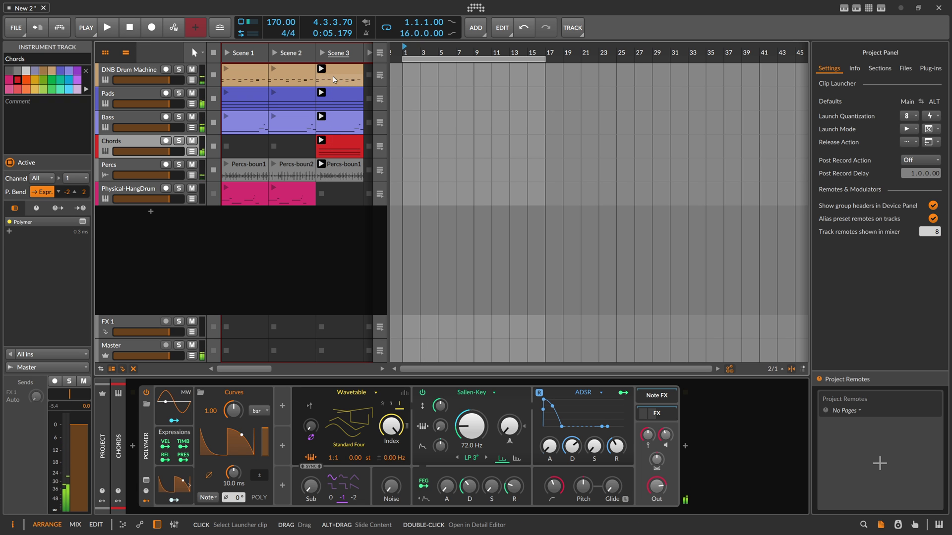
left_click(339, 102)
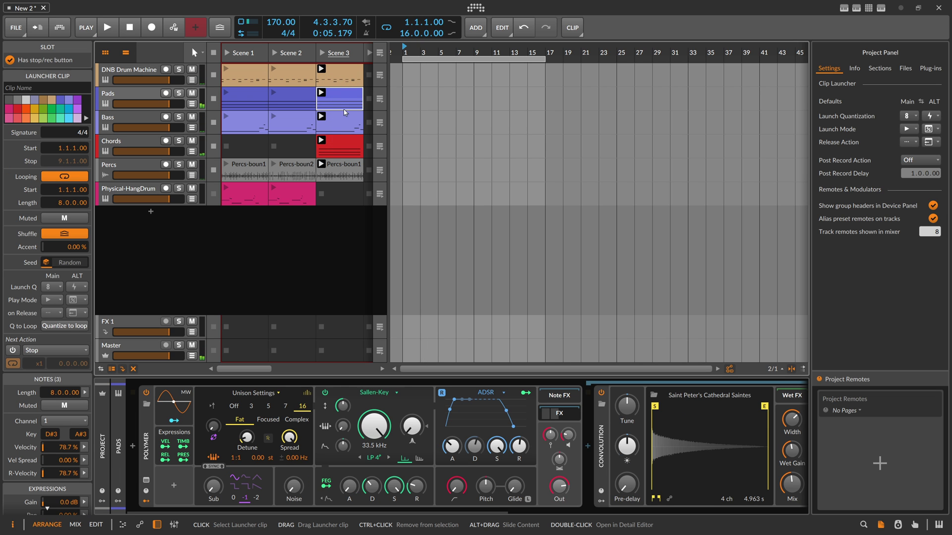
left_click(346, 123)
left_click(341, 150)
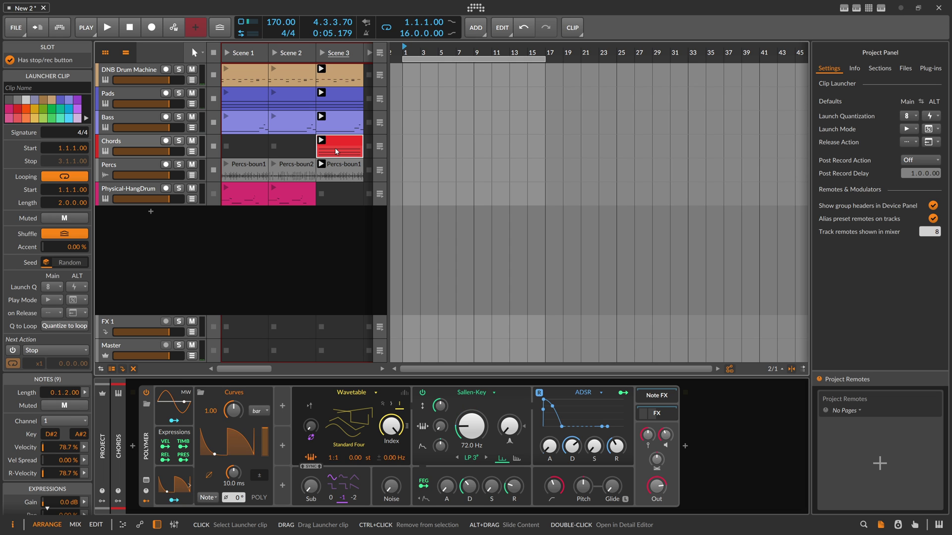
Try transposing all notes of the Chords clip in Scene 3 up and back down in the note editor.
key("alt+3")
left_click_drag(318, 273, 293, 142)
left_click(469, 263)
key("ctrl+a")
key("Up")
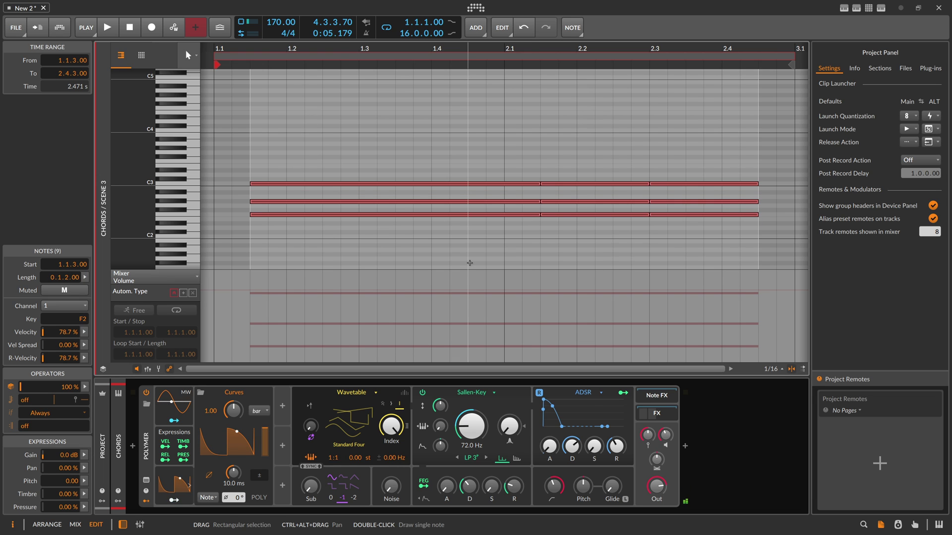
key("Down")
key("Down")
key("alt+1")
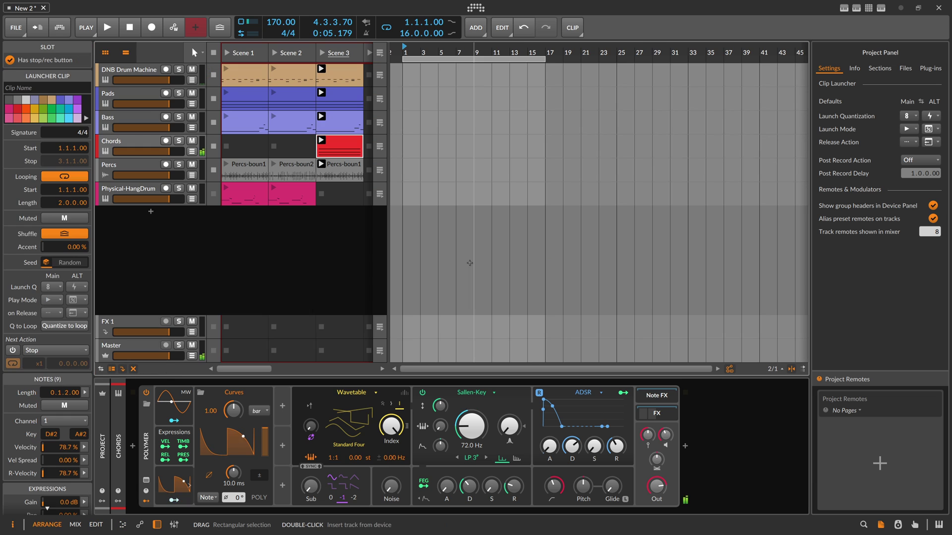
left_click(342, 106)
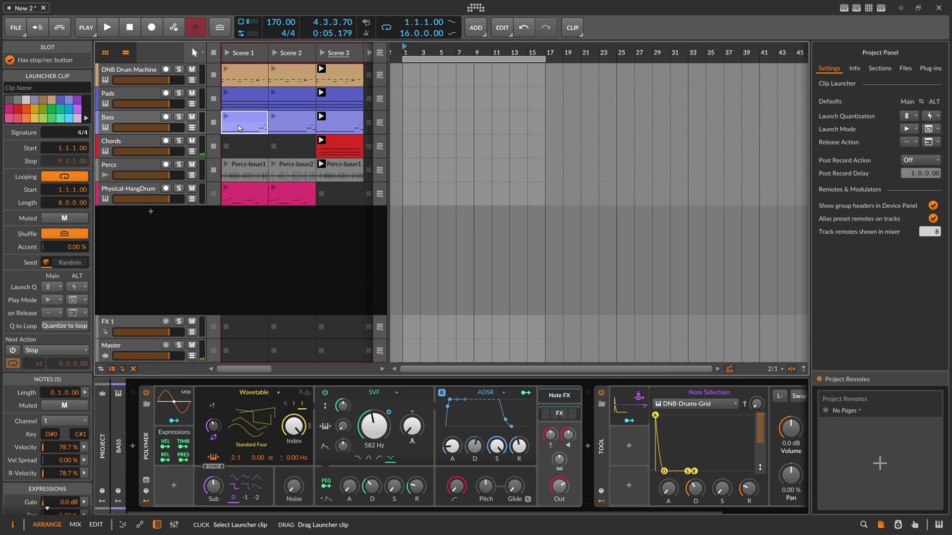
left_click(263, 104)
left_click(327, 104)
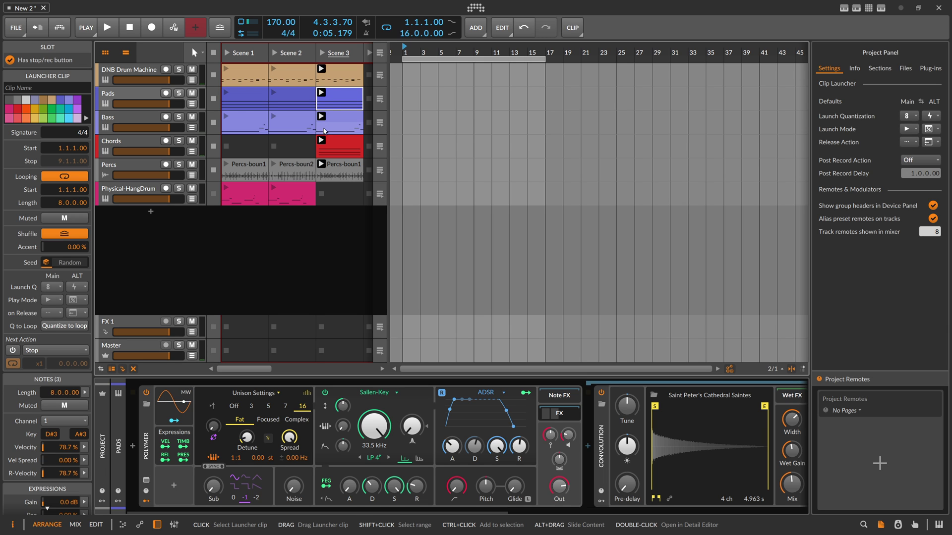
Insert a Note Transpose device at +2 semitones before Polymer on the Chords track and copy it to the Bass and Pads tracks.
left_click(144, 149)
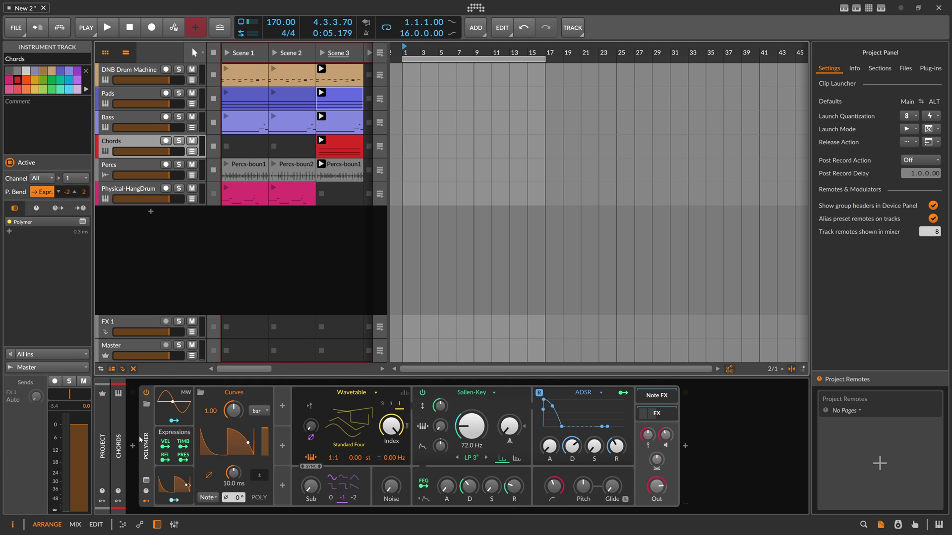
left_click(133, 447)
type("tran")
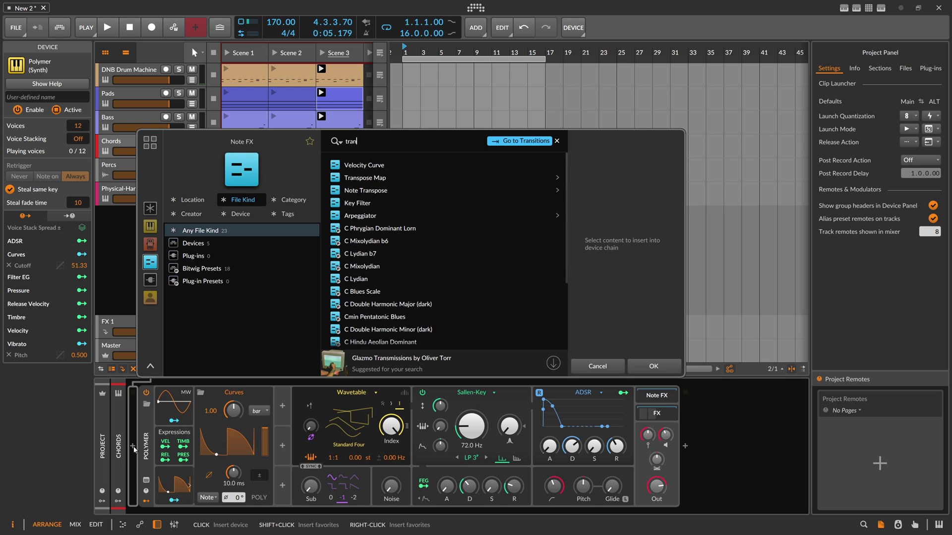
double_click(364, 190)
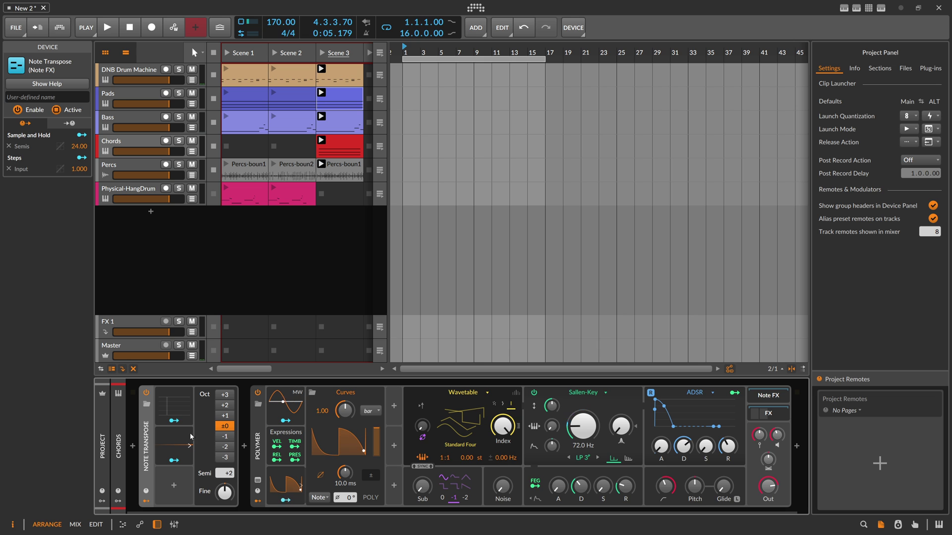
left_click_drag(162, 415, 142, 420)
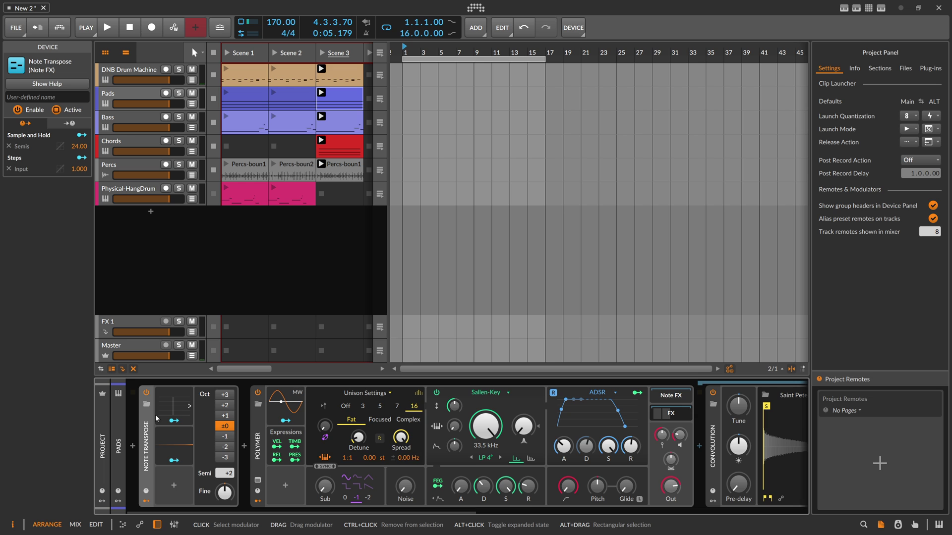
Play the project briefly to hear the transposed parts and stop playback.
key("space")
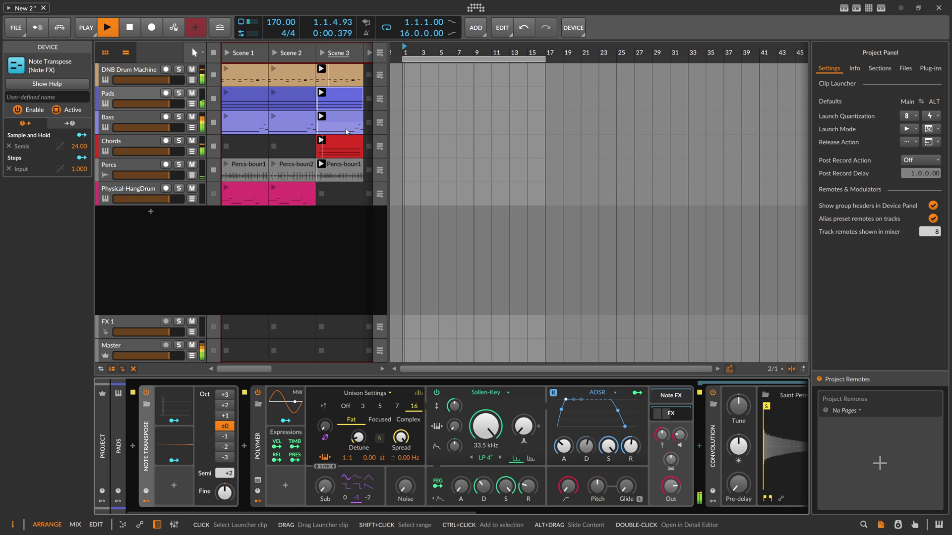
key("space")
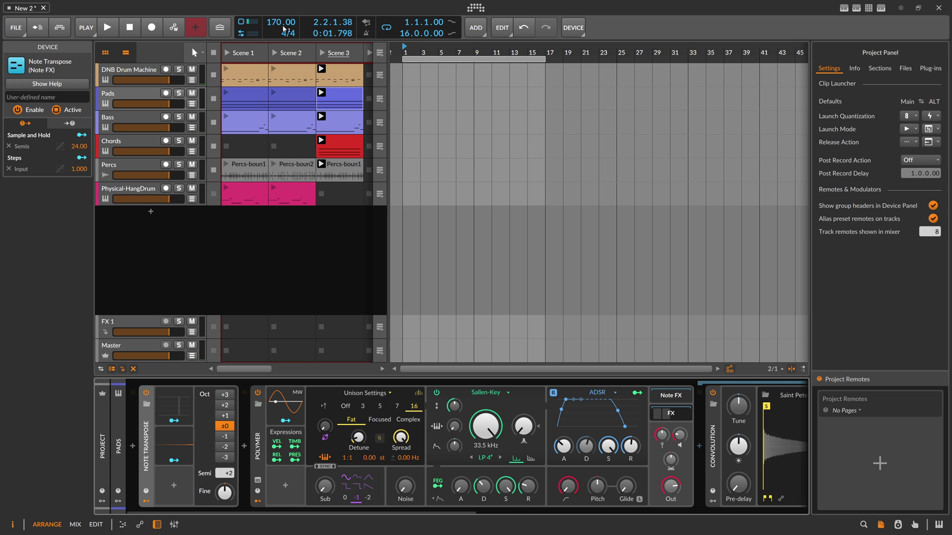
Set the Semi value of Note Transpose to 0 on the Chords, Bass and Pads tracks.
left_click(132, 121)
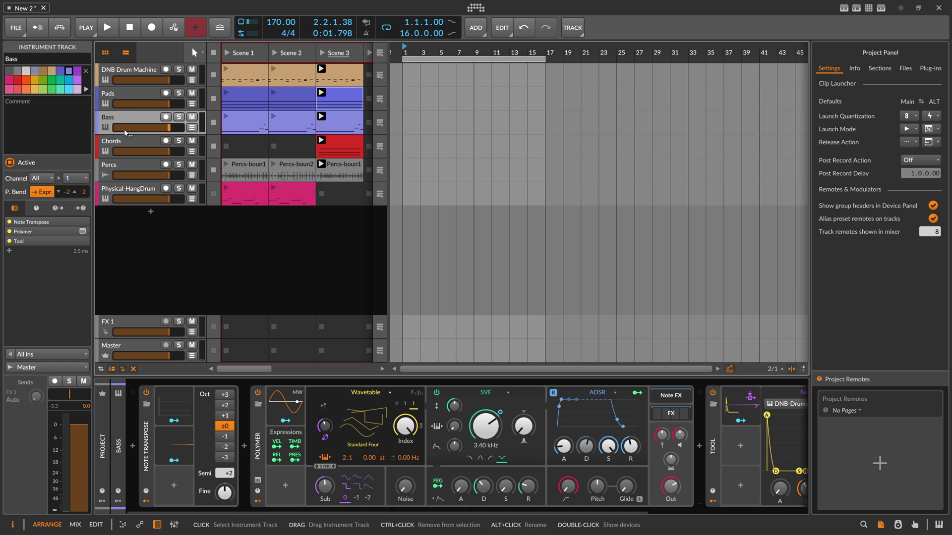
left_click(130, 145)
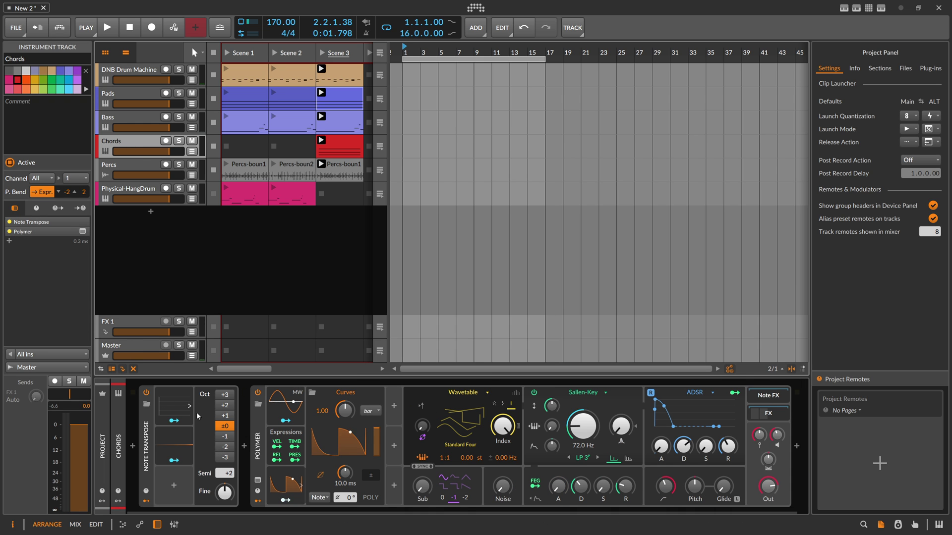
left_click_drag(225, 473, 226, 419)
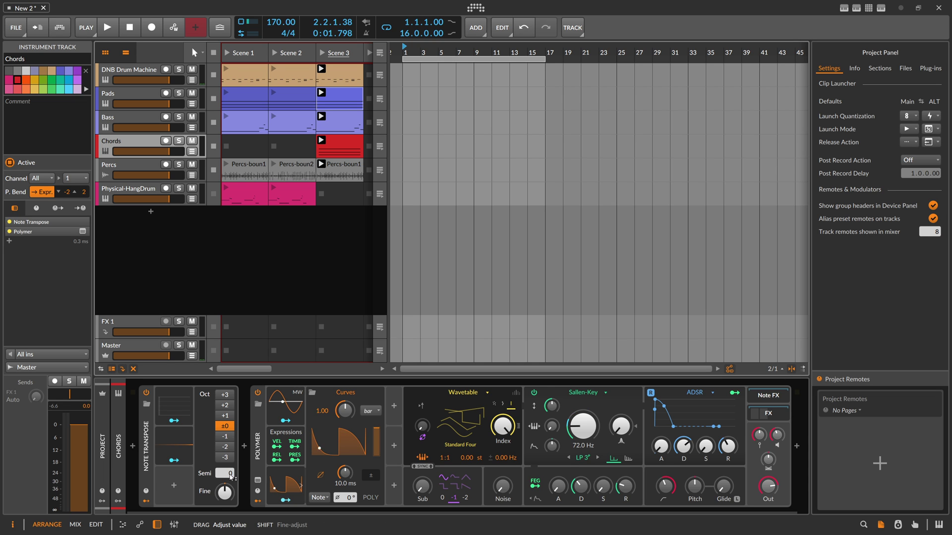
key("Up")
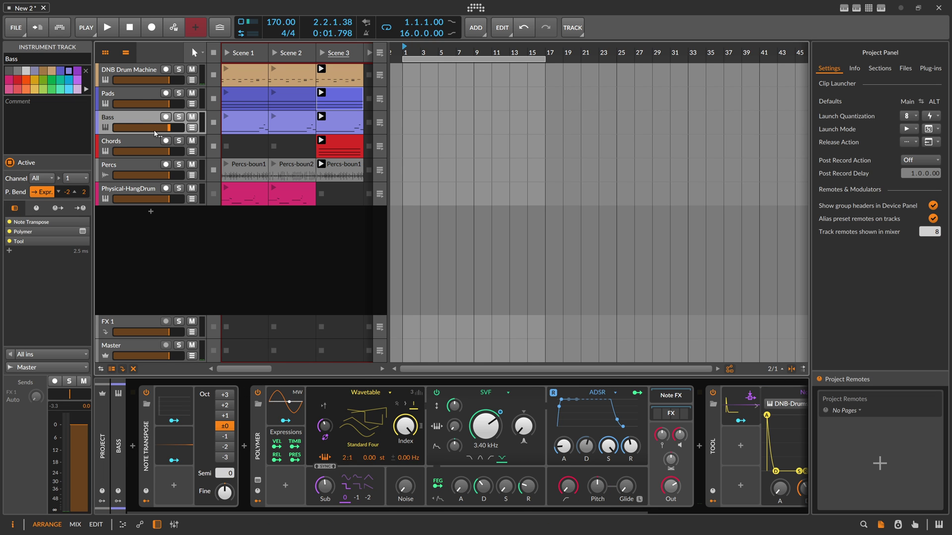
key("Up")
double_click(228, 473)
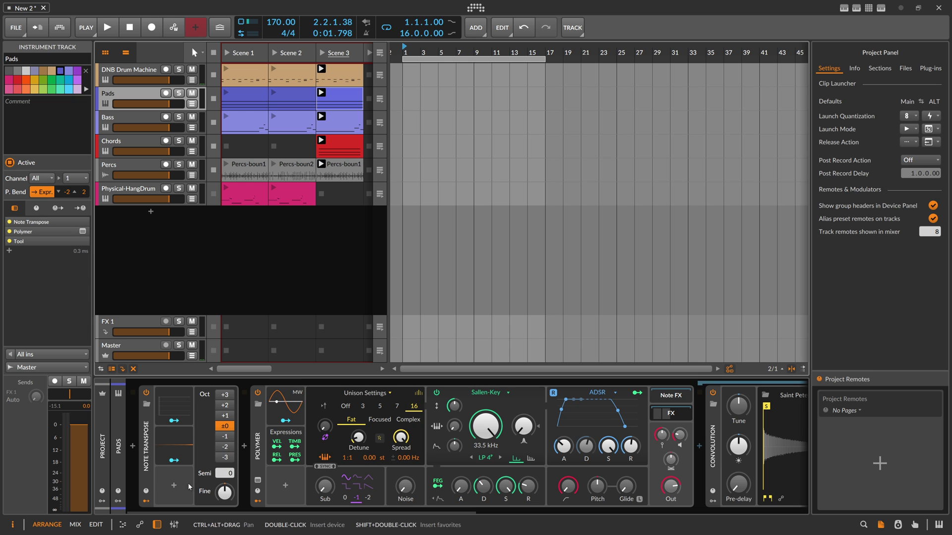
Show the project-level modulators and add a Macro modulator.
left_click(102, 501)
left_click(119, 406)
type("mac")
key("Down")
key("Return")
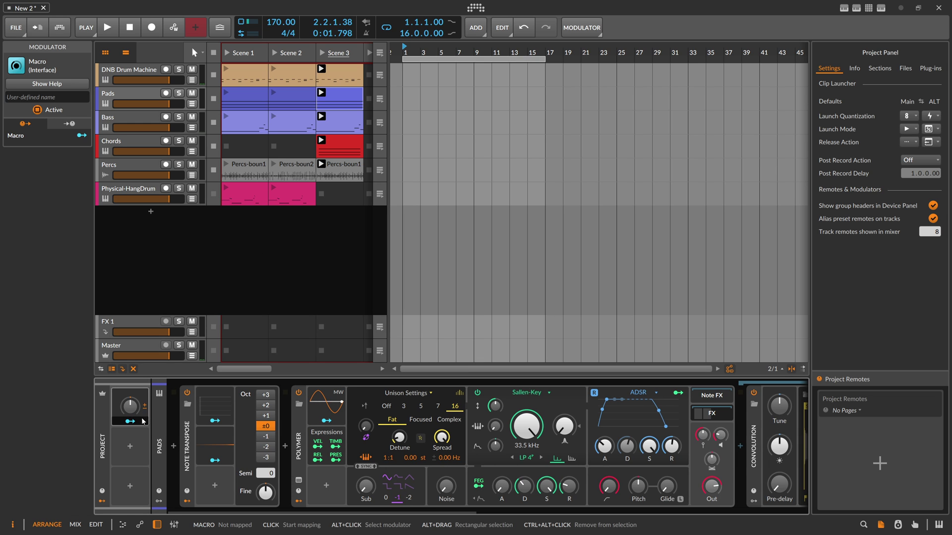
Map the project Macro to the Semi parameter of Note Transpose on the Pads track with a modulation amount of 12.
left_click(143, 421)
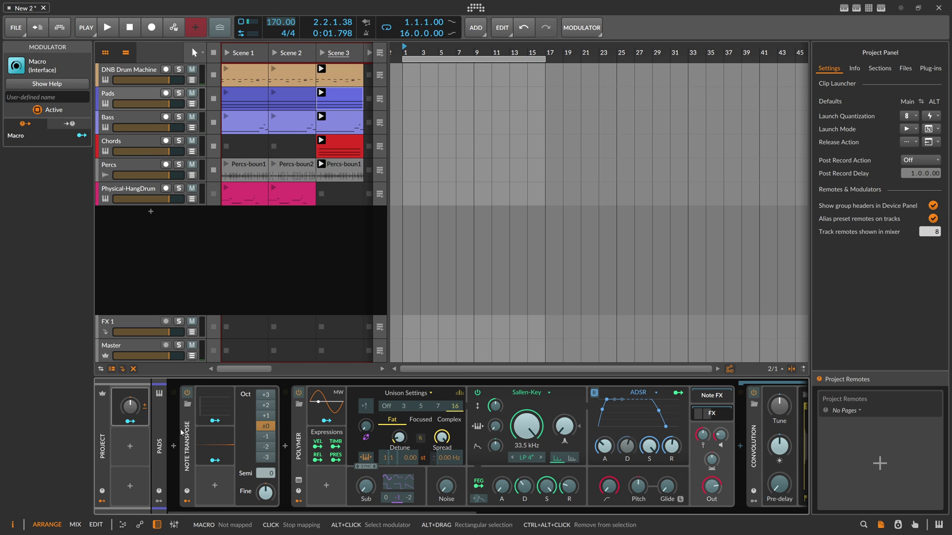
left_click(144, 102)
left_click_drag(265, 473, 266, 466)
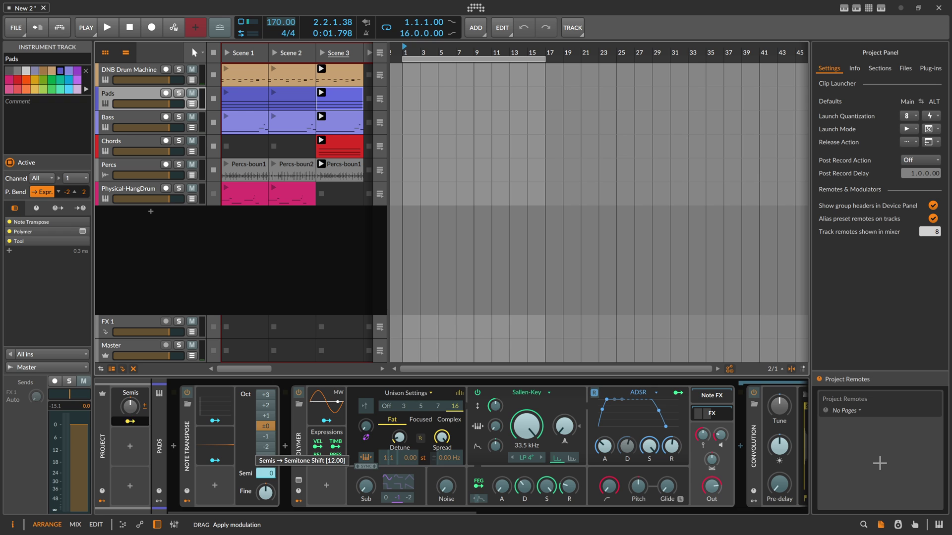
left_click(144, 420)
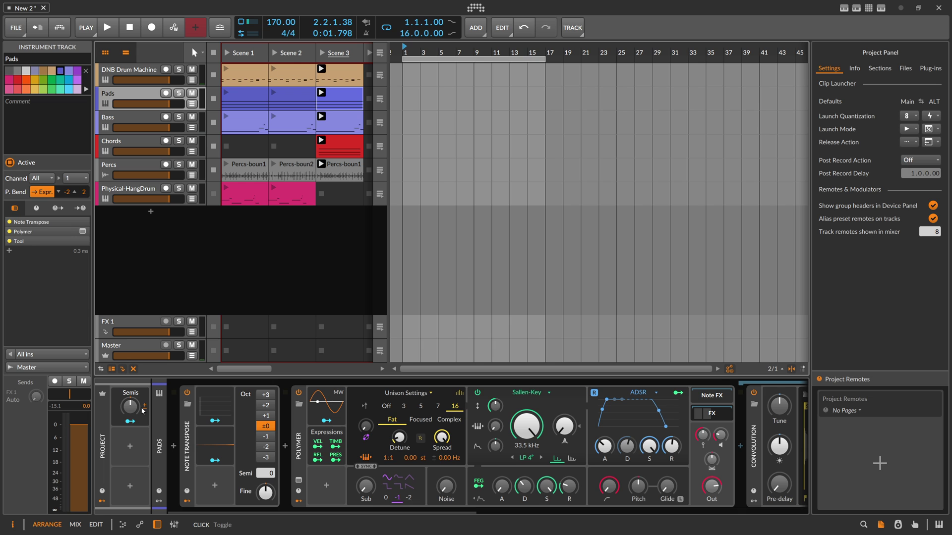
Try the Semis macro at 100 % and 50 % and check its mapping to the Note Transpose Semi parameter.
left_click_drag(129, 406, 130, 444)
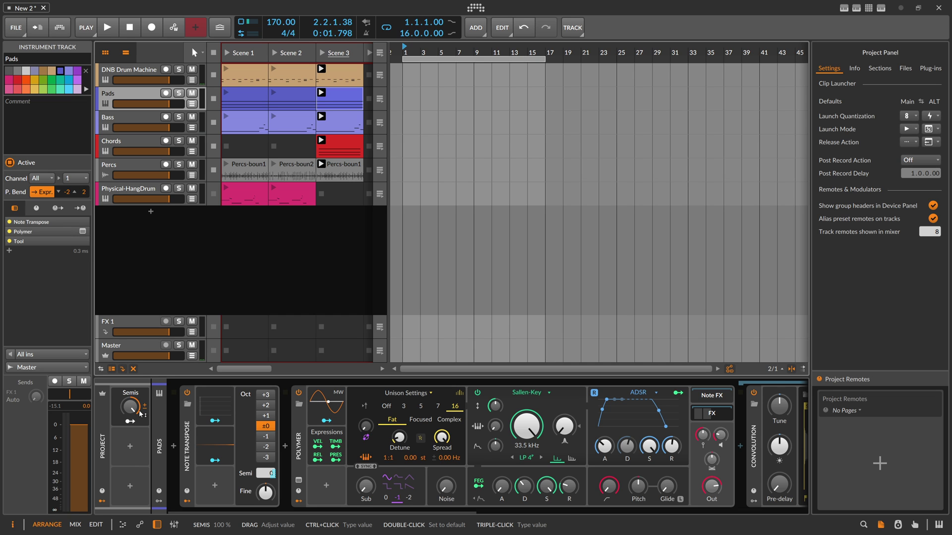
left_click(135, 411, "ctrl")
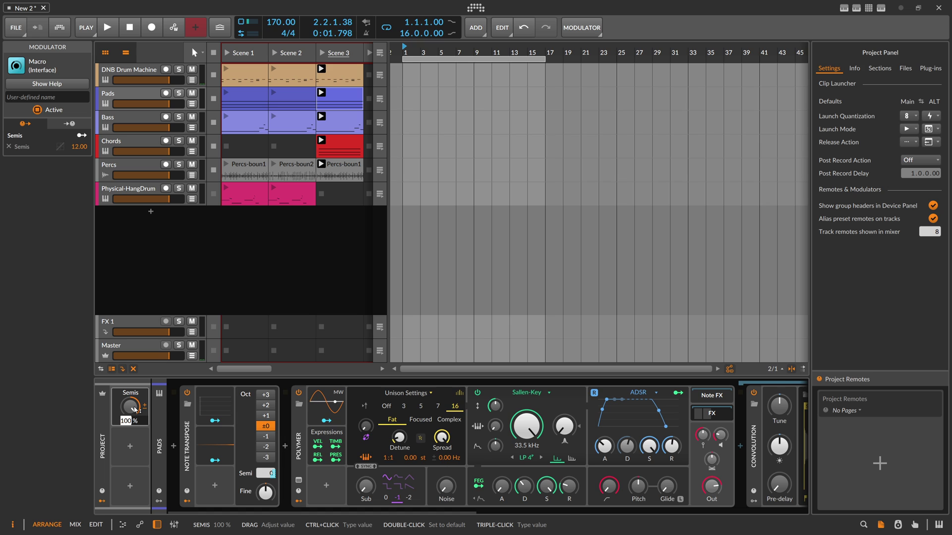
key("Escape")
left_click(130, 421)
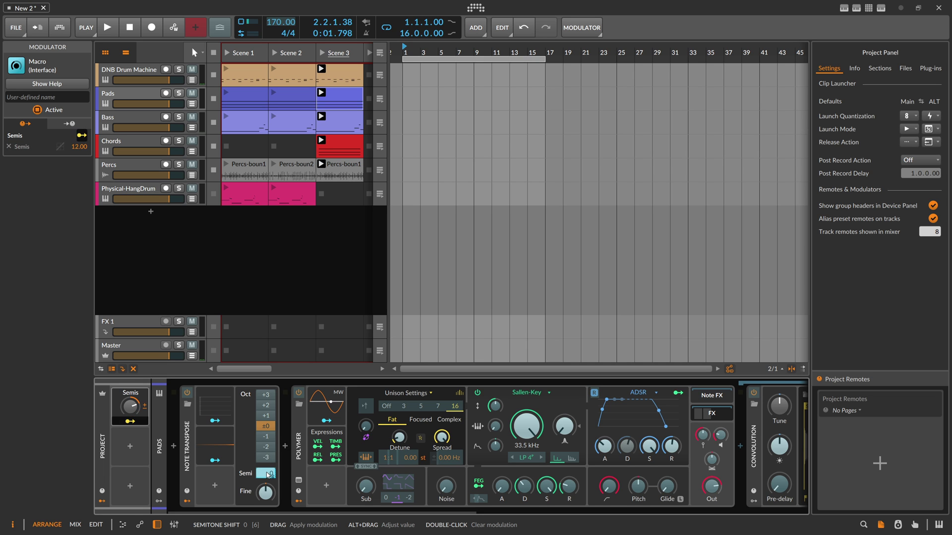
left_click(143, 426)
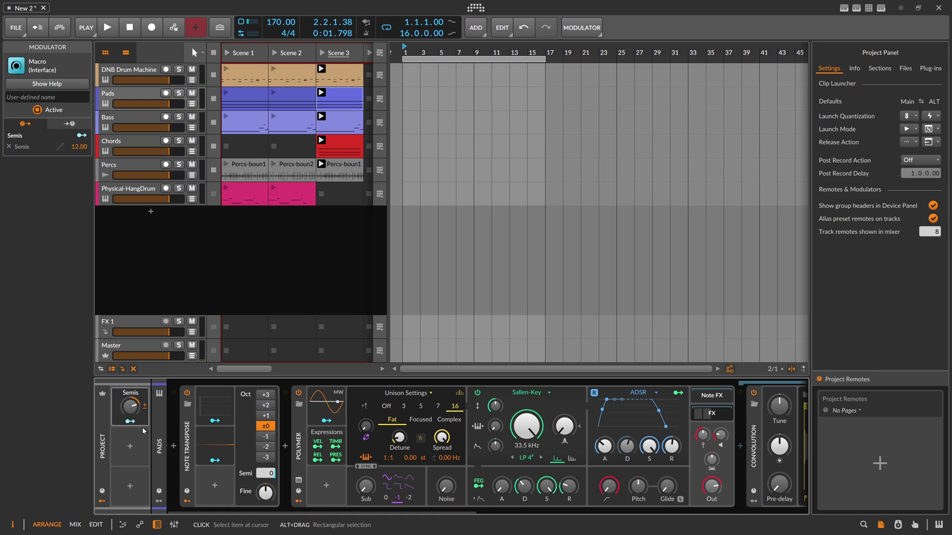
Try the Semis macro at 8.333 %, reset it to its default, and inspect its mapping.
left_click(138, 413, "ctrl")
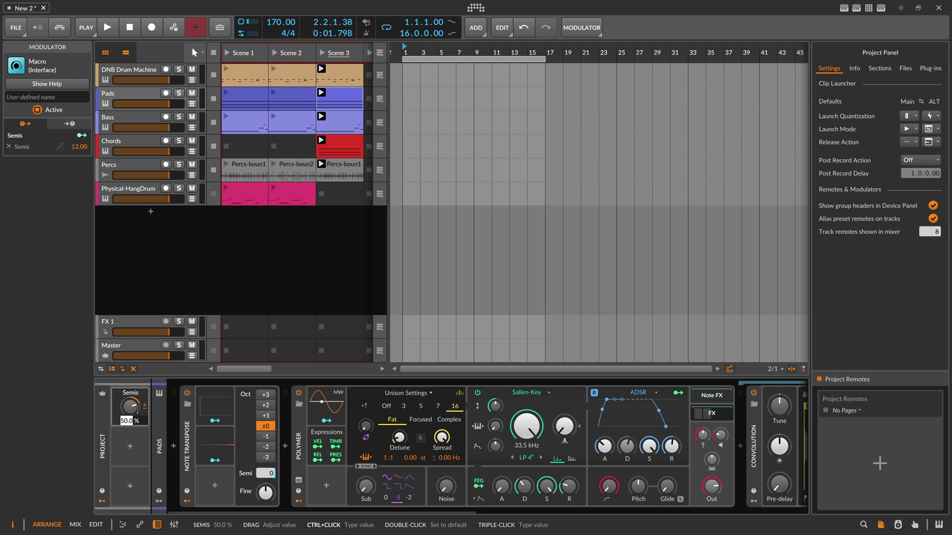
type("8.333")
key("Return")
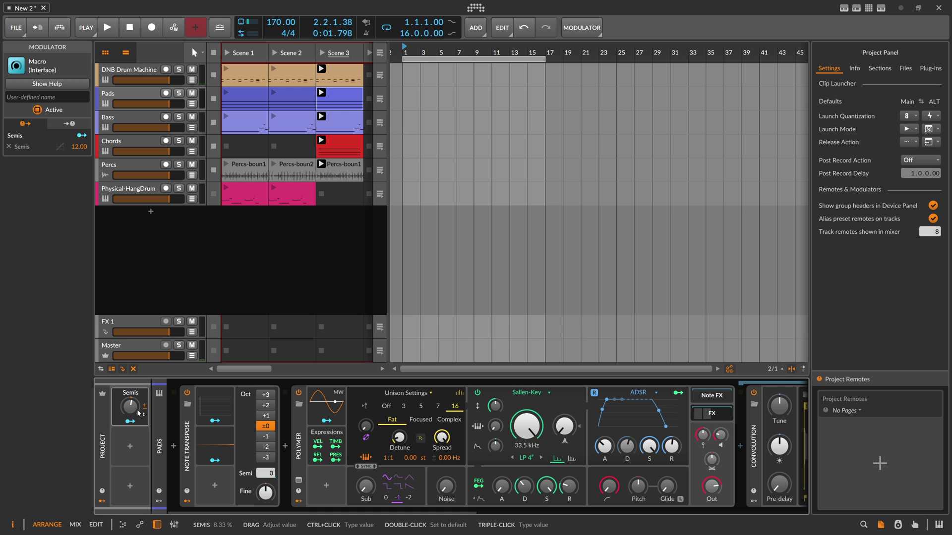
double_click(139, 413)
left_click(131, 422)
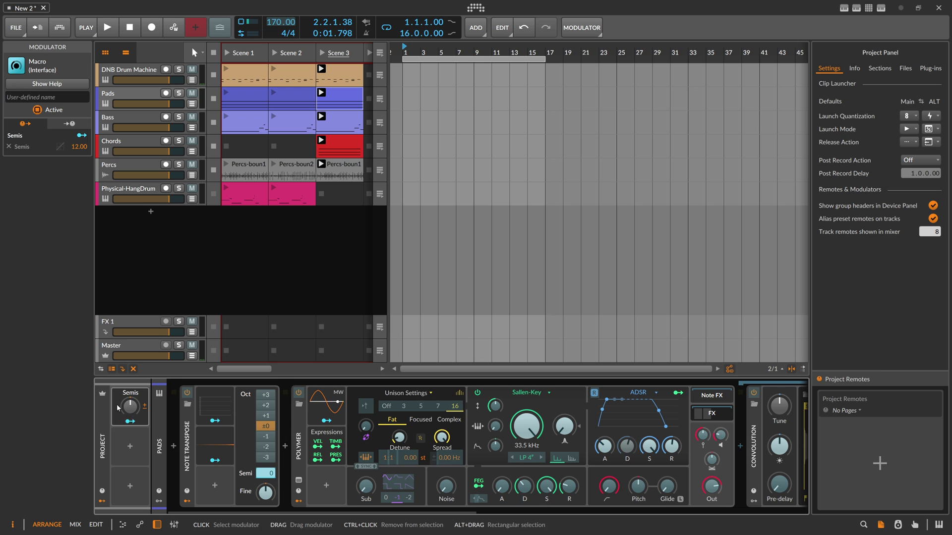
left_click(130, 423)
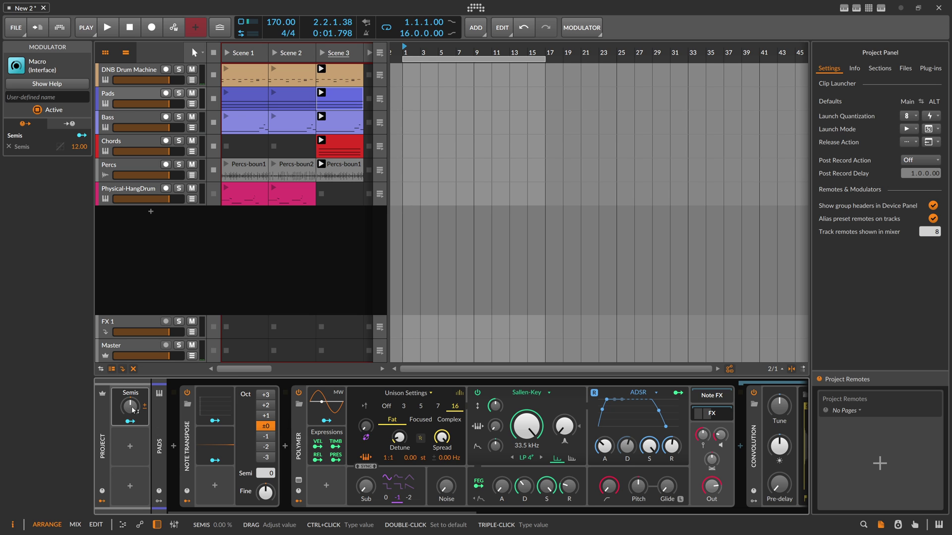
Delete the Note Transpose device from the Bass track and return to the Pads track.
left_click(130, 94)
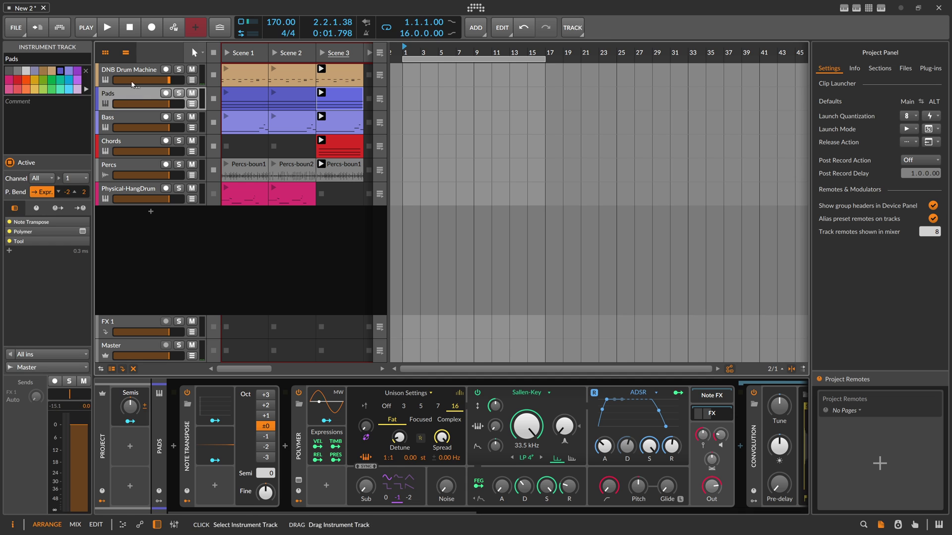
left_click(134, 114)
left_click(187, 436)
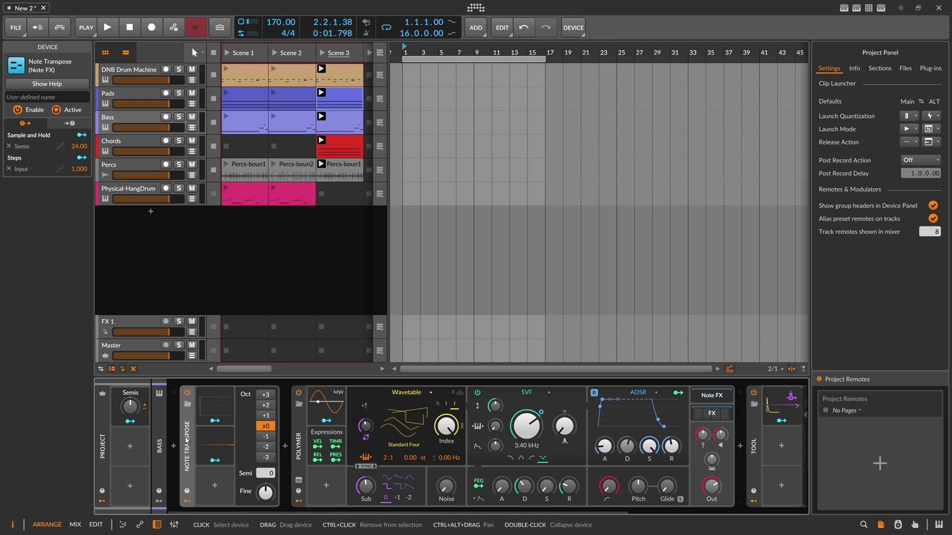
key("Delete")
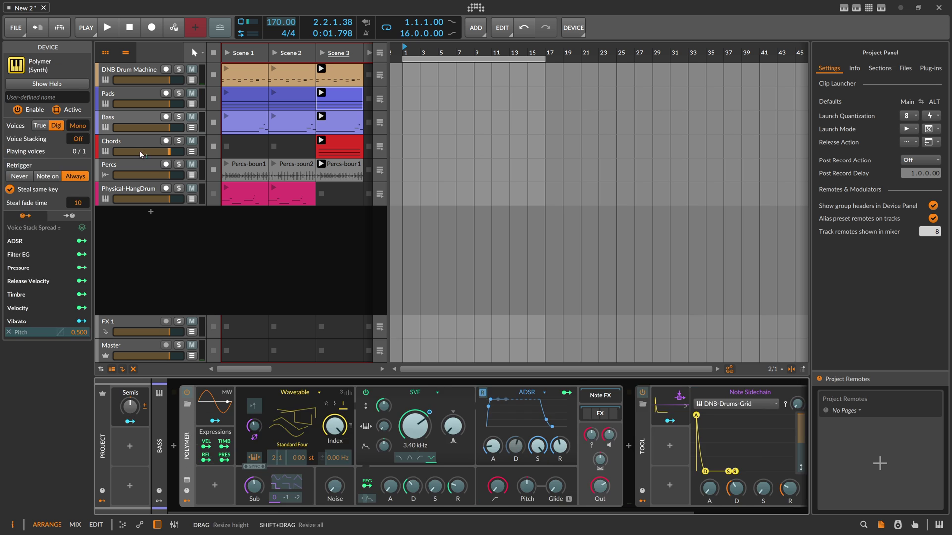
key("ctrl+z")
left_click(191, 437)
key("Delete")
left_click(133, 91)
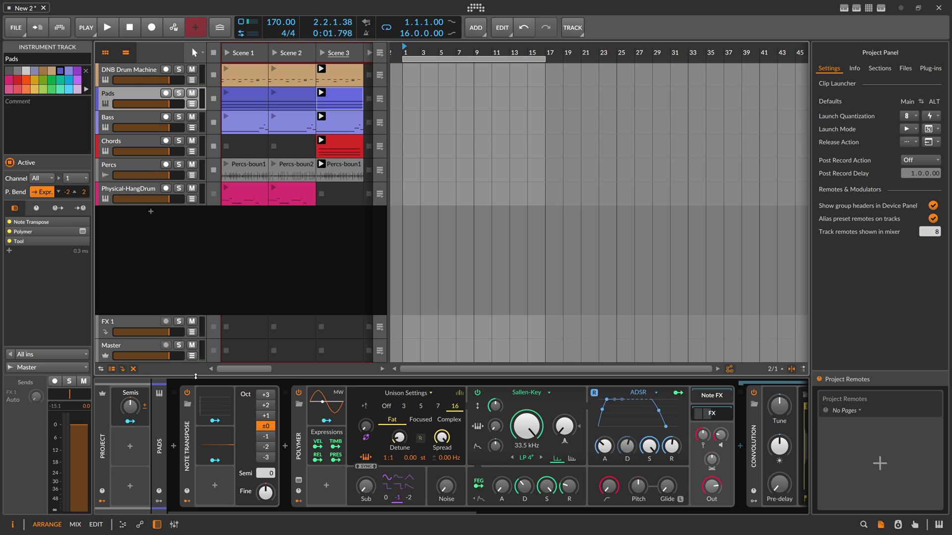
Copy the mapped Note Transpose device from the Pads track to the start of the Bass and Chords device chains.
left_click(188, 436)
left_click(146, 123)
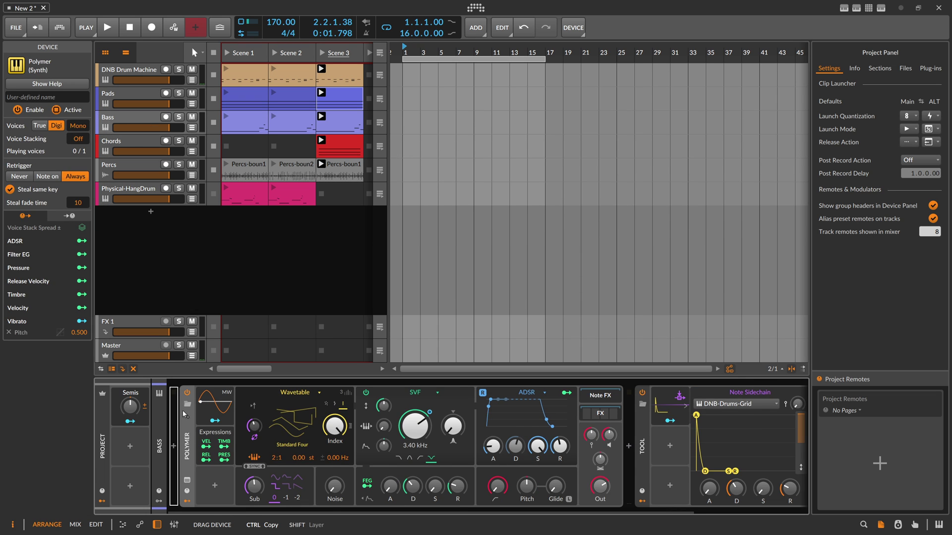
key("ctrl+z")
left_click_drag(187, 413, 138, 144)
Play the project while turning the Semis macro up to about 82.7 % and down to about -42 %, and stop playback.
key("space")
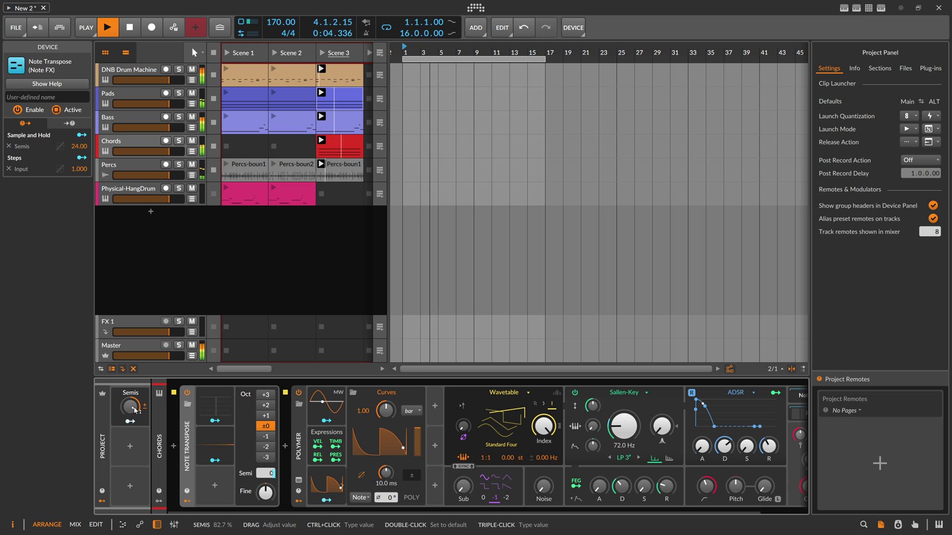
left_click_drag(135, 410, 130, 413)
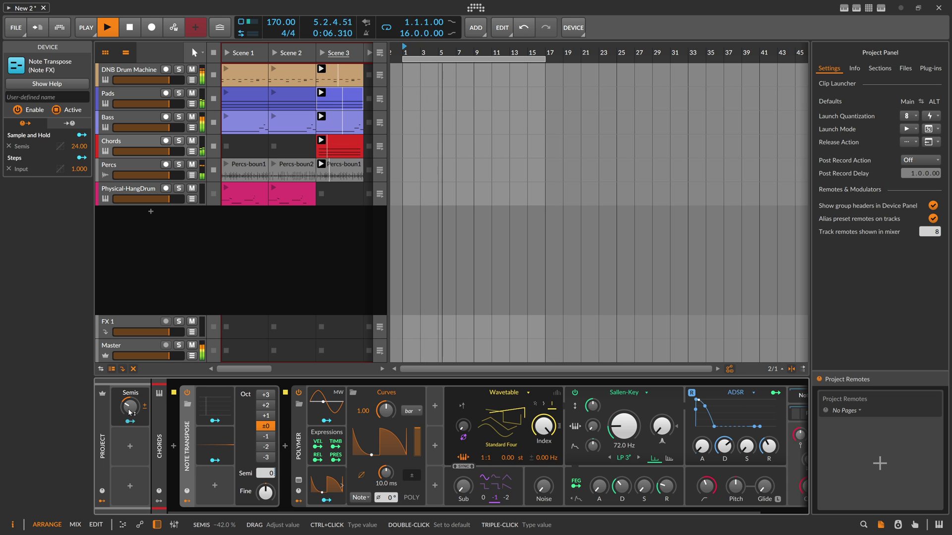
key("space")
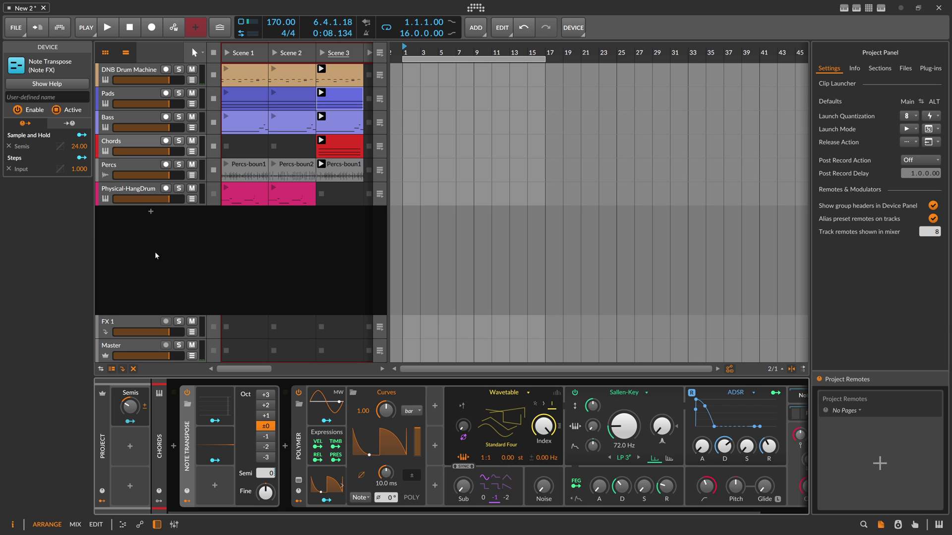
Delete the project-level Semis macro and the Note Transpose devices on the Chords, Bass and Pads tracks.
left_click(131, 406)
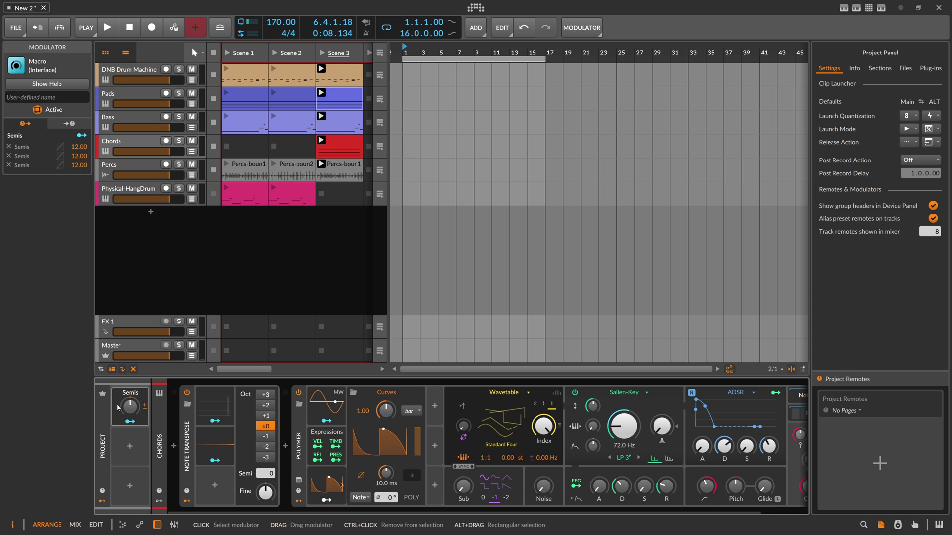
key("Delete")
left_click(165, 435)
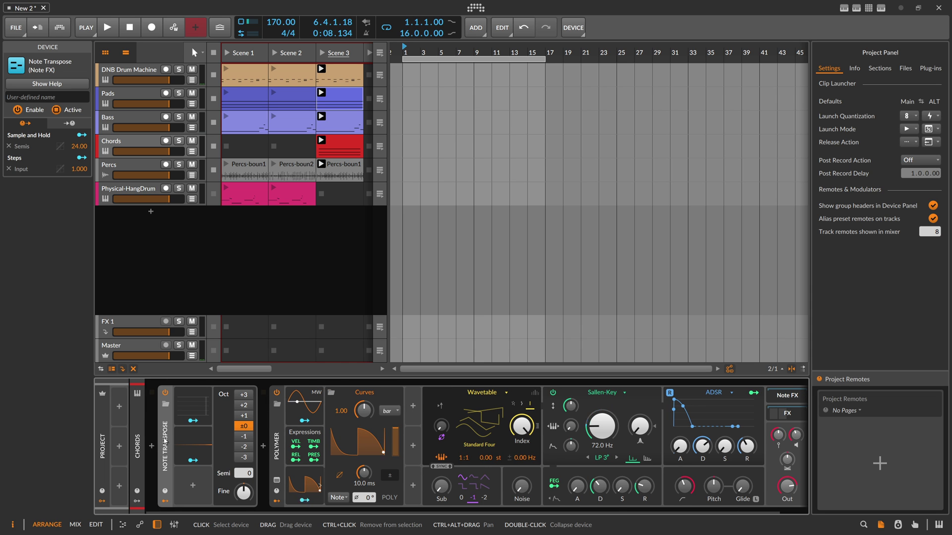
key("Delete")
left_click(129, 119)
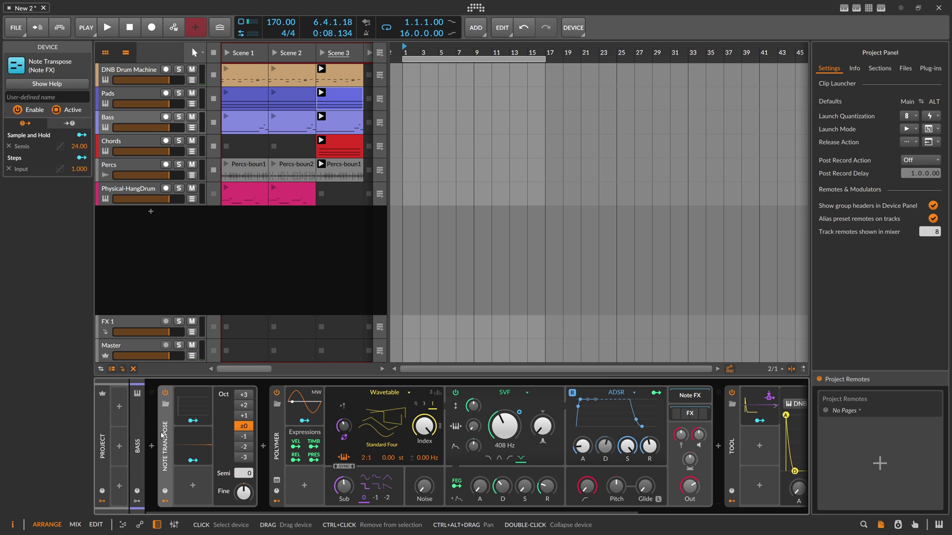
left_click(129, 95)
left_click(165, 446)
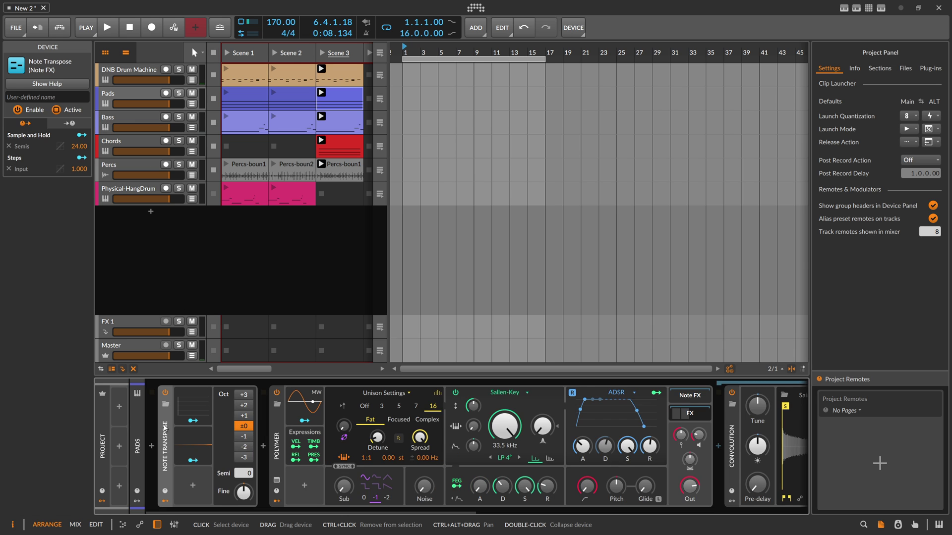
key("Delete")
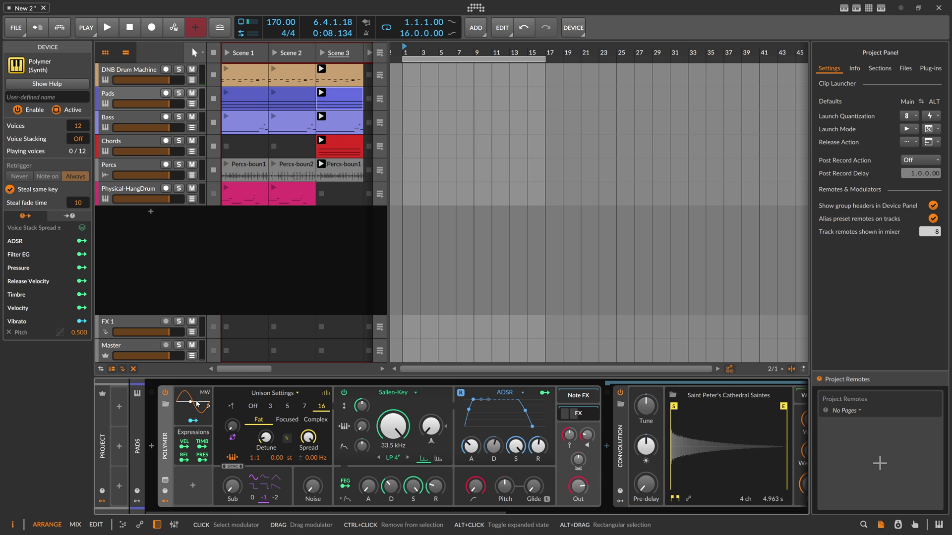
Add a new instrument track, move it above the DNB Drum Machine track and name it Global.
left_click(135, 230)
right_click(135, 230)
left_click(149, 235)
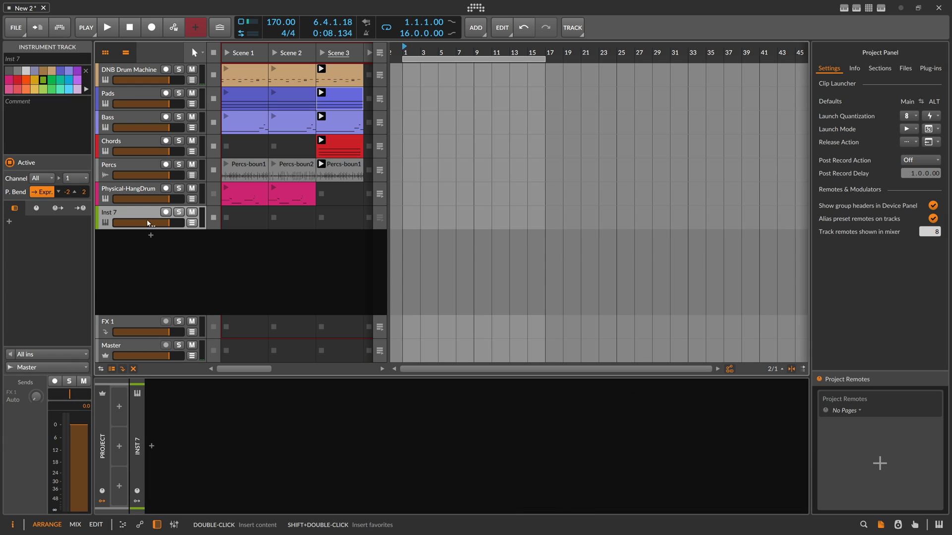
mouse_move(136, 69)
left_mouse_down()
mouse_move(140, 89)
mouse_move(142, 73)
left_mouse_up()
left_click(140, 68, "alt")
type("Global")
key("Return")
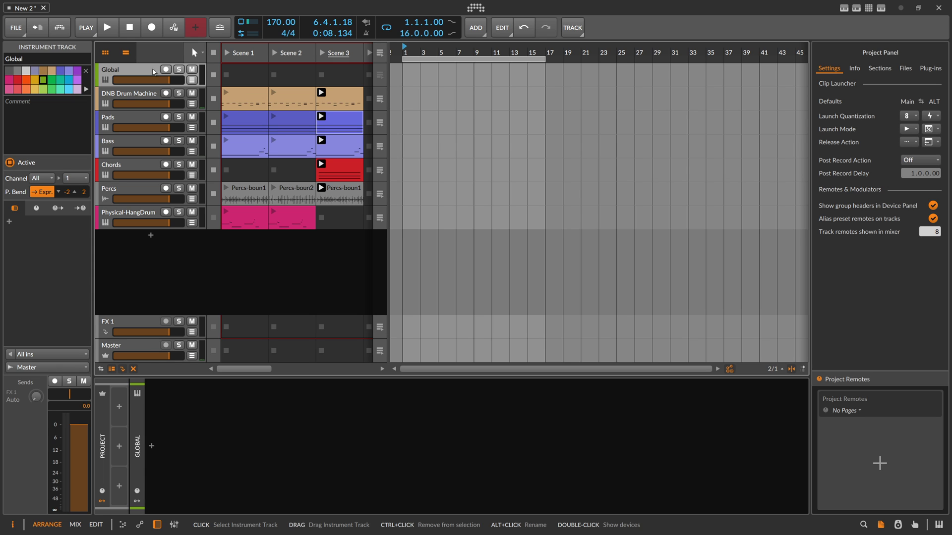
Create a clip in Scene 1 of the Global track containing one C3 note that lasts the full bar.
double_click(245, 74)
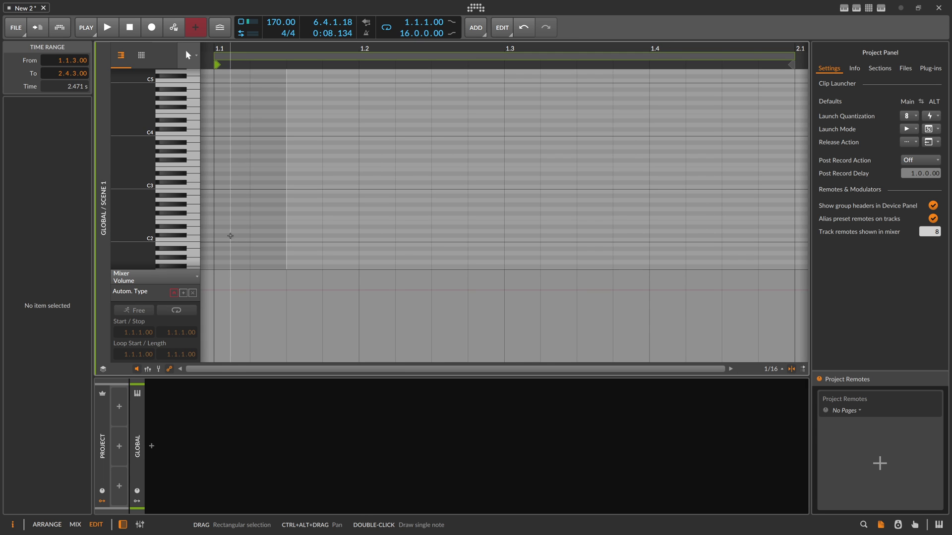
double_click(221, 187)
left_click_drag(229, 63, 228, 54)
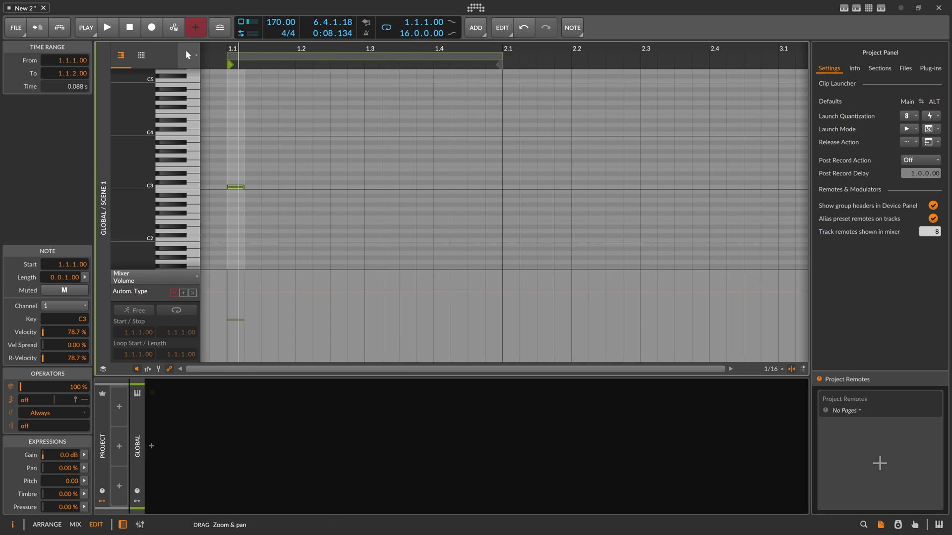
key("Escape")
left_click_drag(243, 187, 445, 193)
left_click_drag(340, 47, 339, 40)
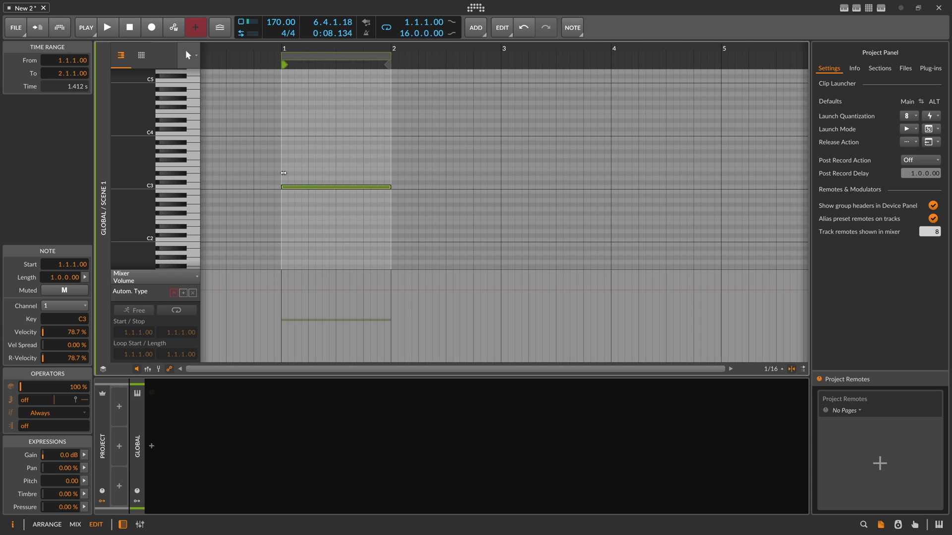
left_click(315, 155)
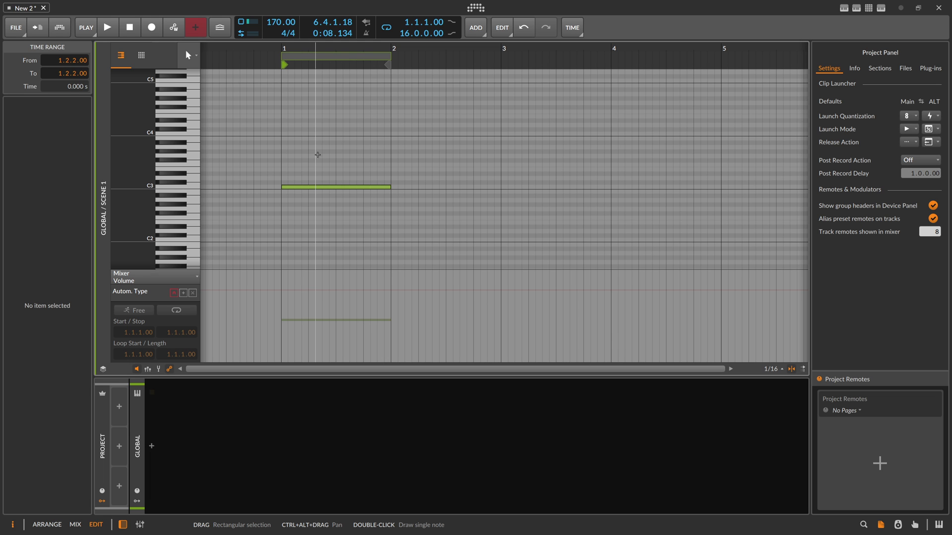
key("alt+1")
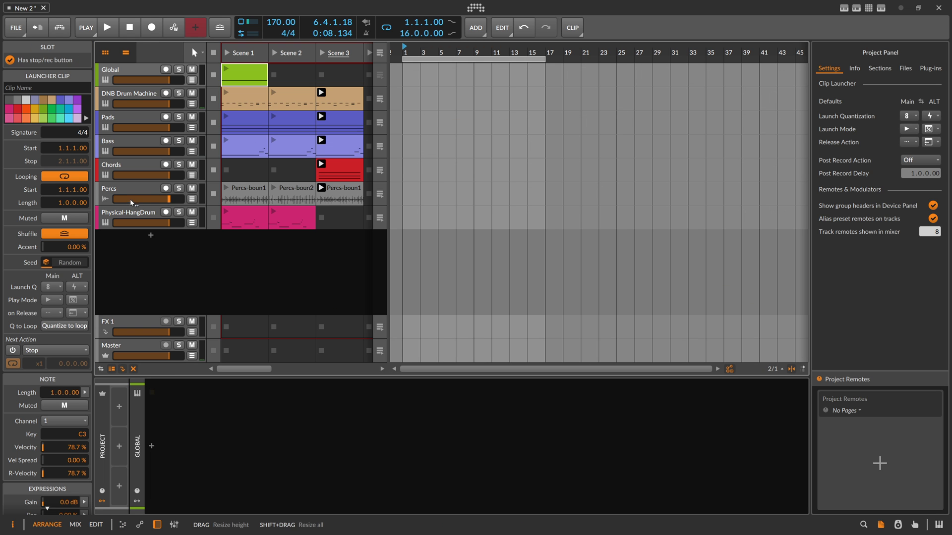
Insert a Note Grid device before Polymer on the Pads track.
left_click(152, 447)
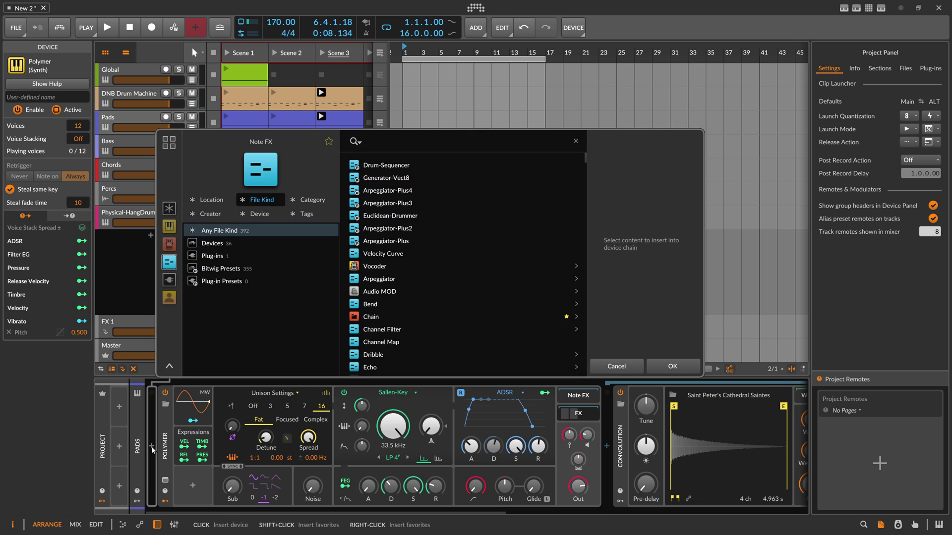
type("note grid")
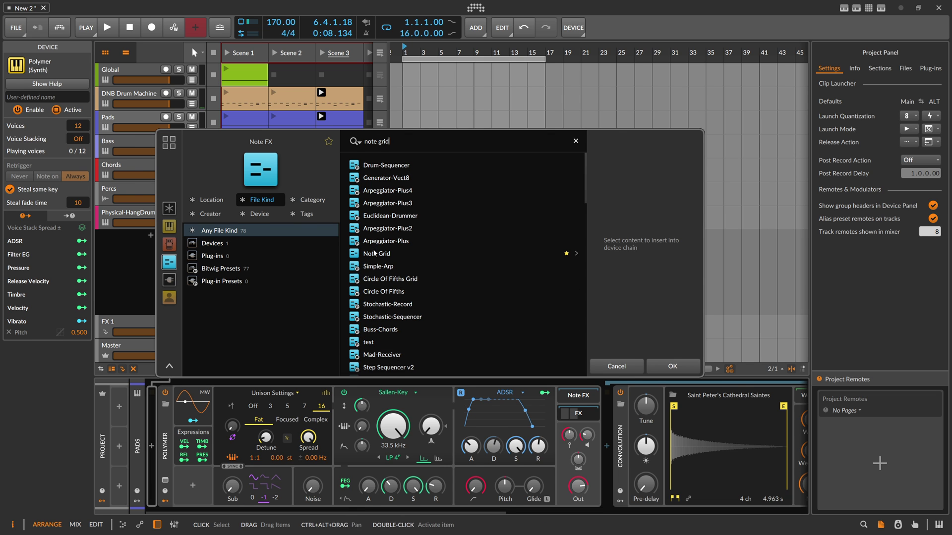
key("Return")
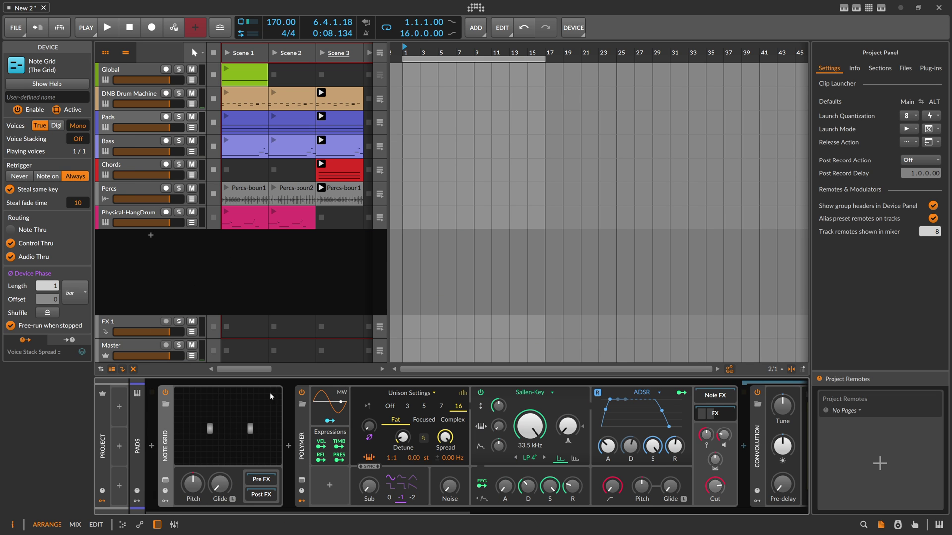
Set the Note Grid's voices to 12 and open its patch for editing.
double_click(82, 126)
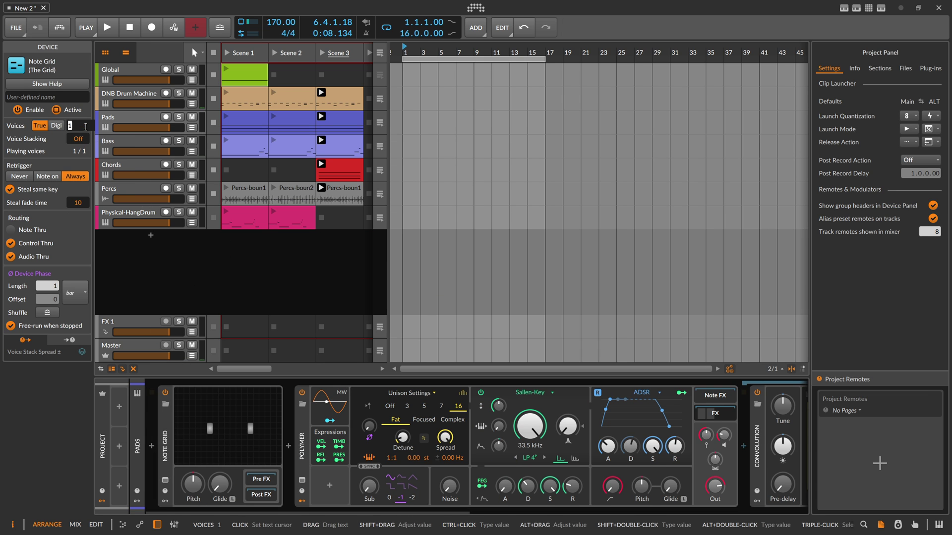
type("2")
key("Return")
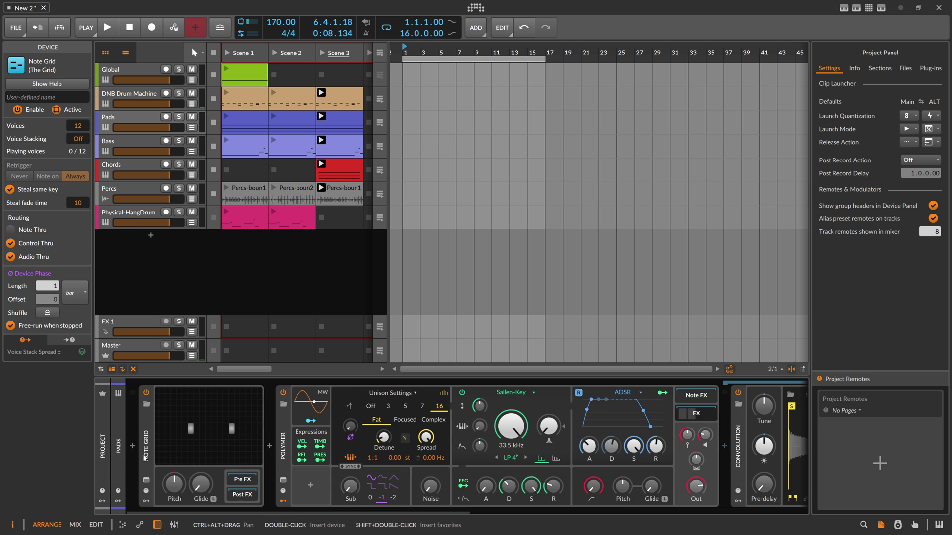
left_click(213, 426)
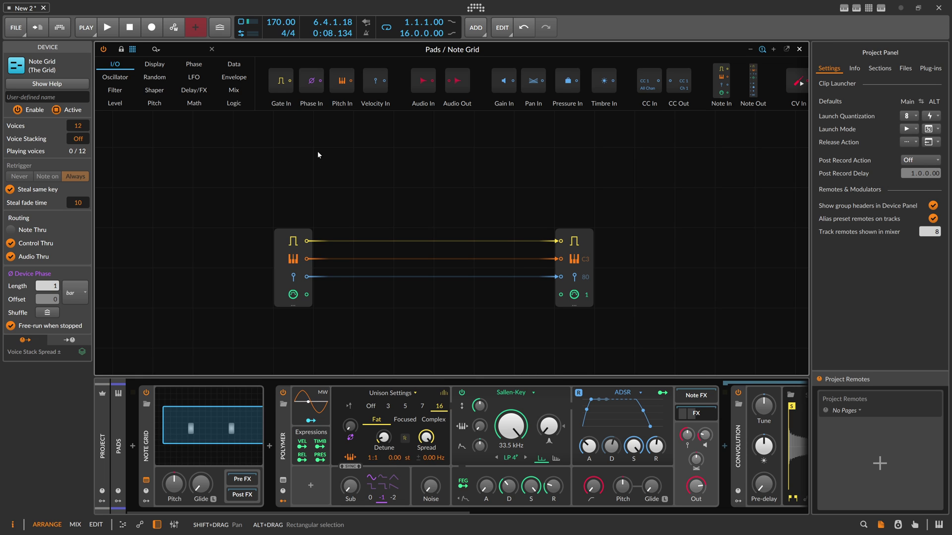
Try an Audio Sidechain module in the Note Grid patch, look through its source tracks, and remove the module.
left_click(179, 52)
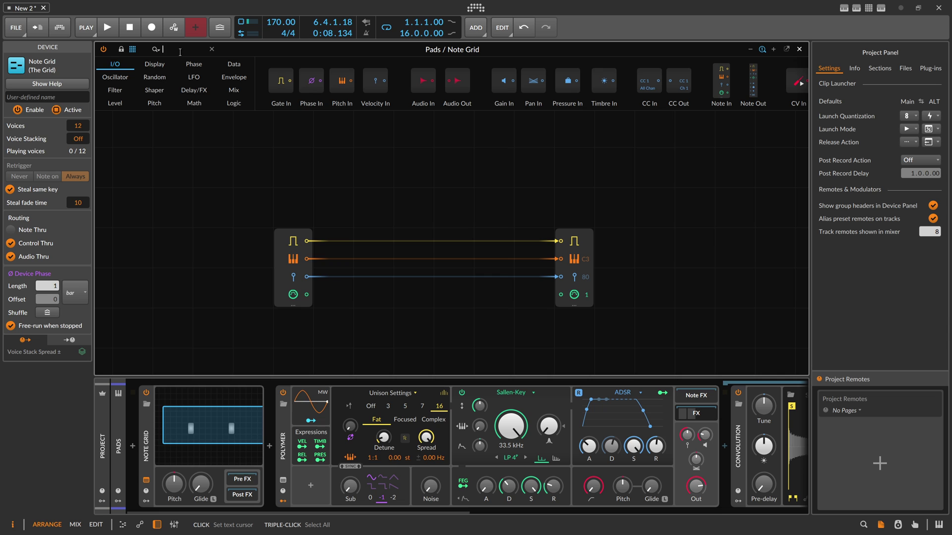
type("side")
left_click_drag(132, 80, 361, 173)
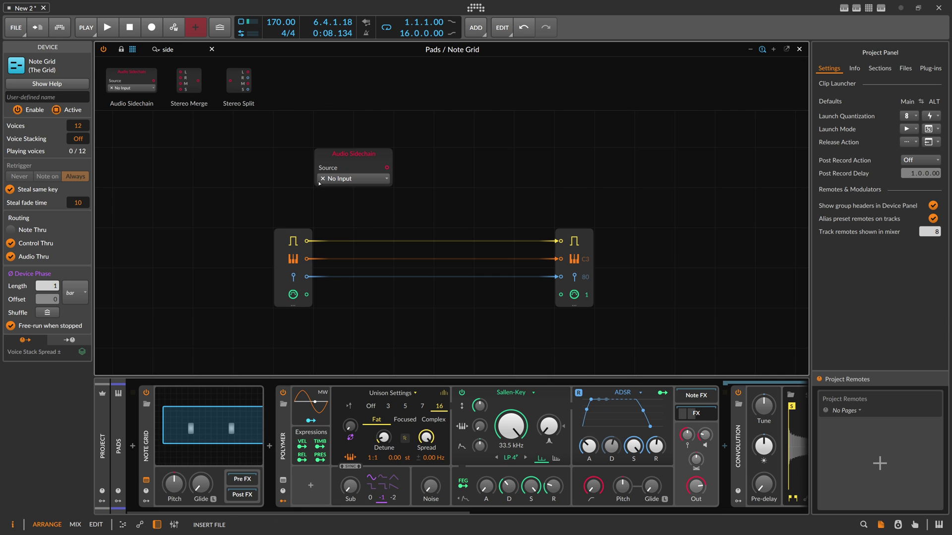
left_click(356, 173)
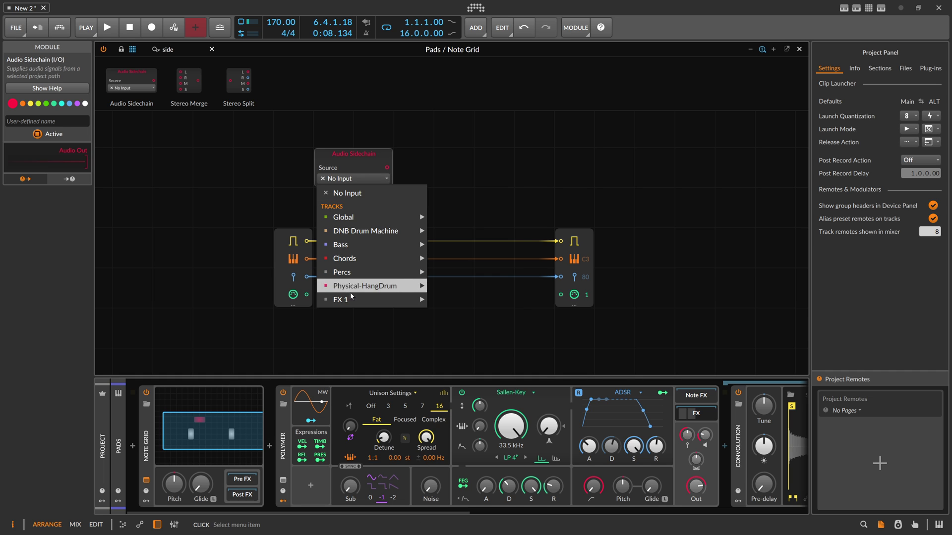
key("Escape")
left_click_drag(340, 164, 317, 165)
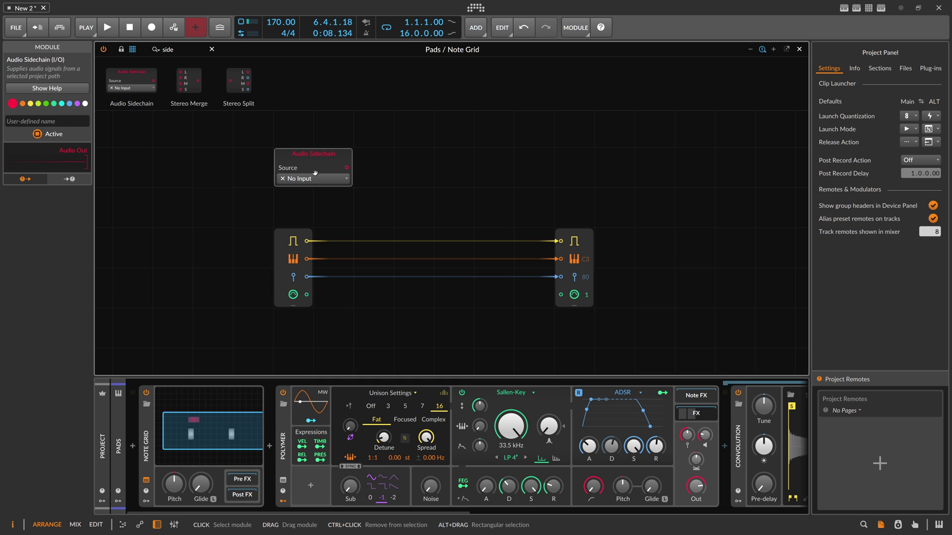
key("Delete")
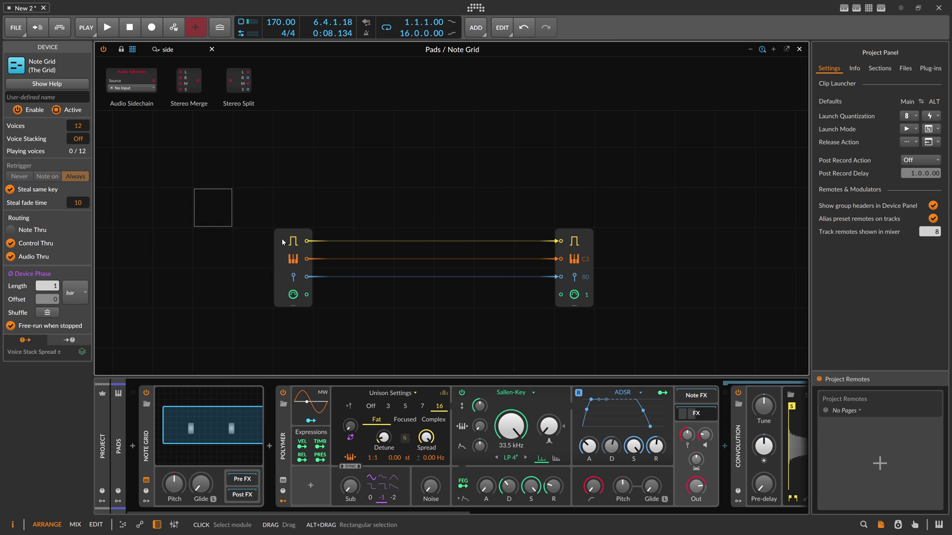
Inspect the Note In module's options, try a second Note In module beneath it, and remove it.
left_click(294, 276)
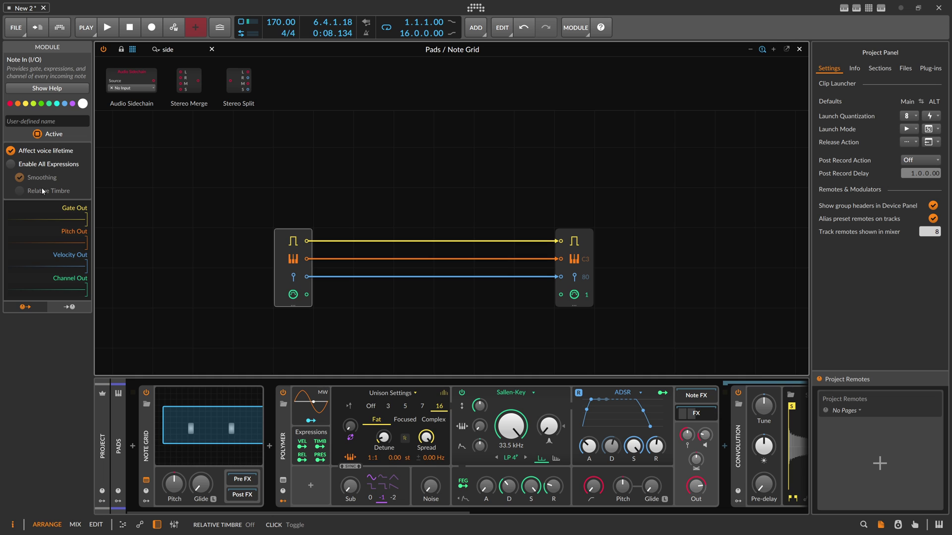
left_click_drag(296, 238, 296, 319)
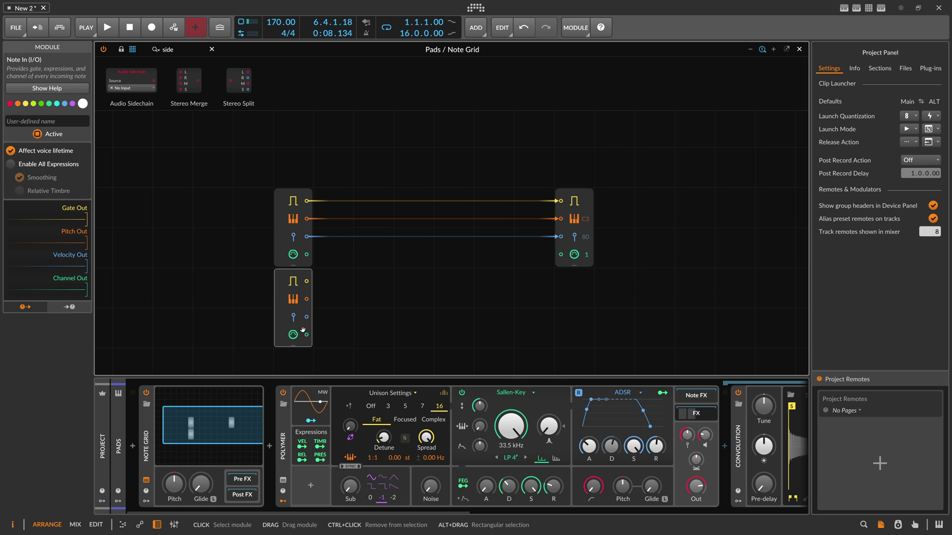
key("Delete")
Search the Grid modules for "pitch", try a Pitch In module in the patch, and remove it.
left_click(165, 52)
type("pitch")
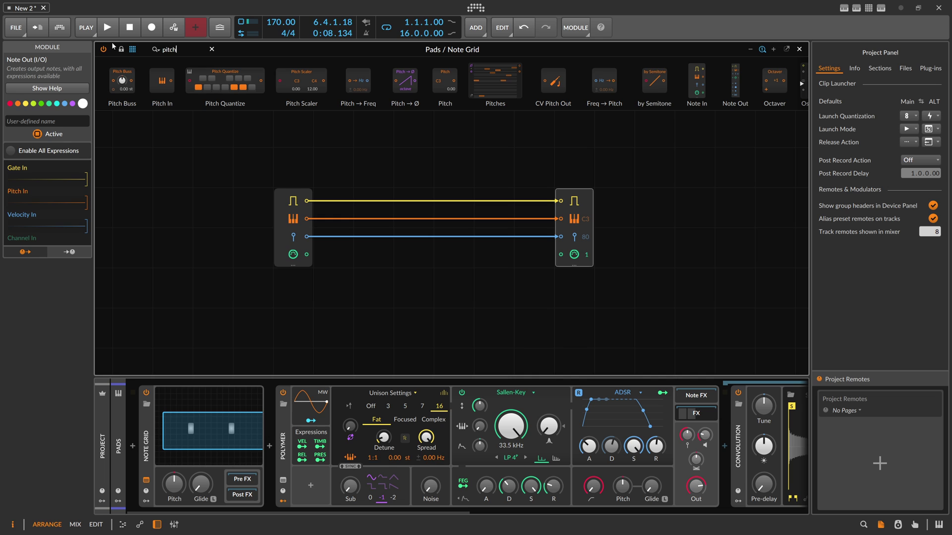
left_click_drag(162, 81, 213, 167)
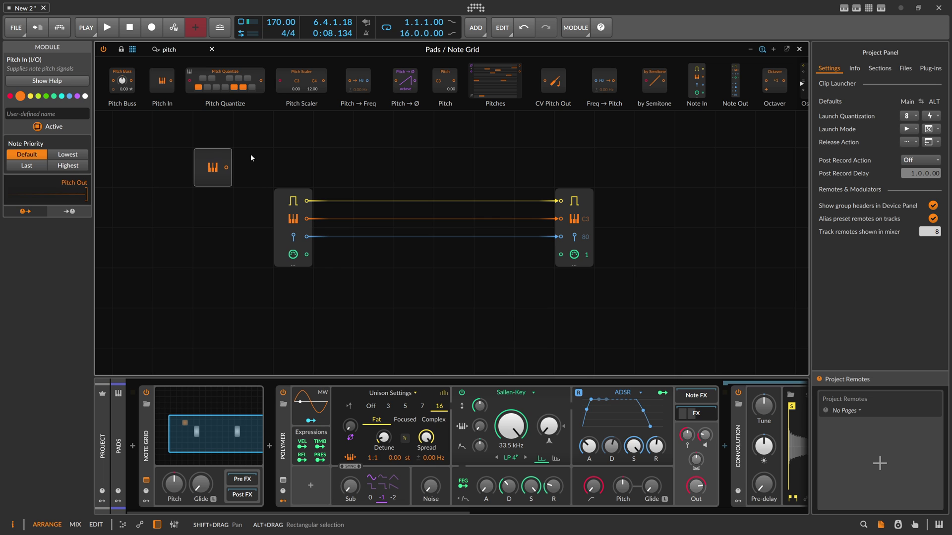
key("Delete")
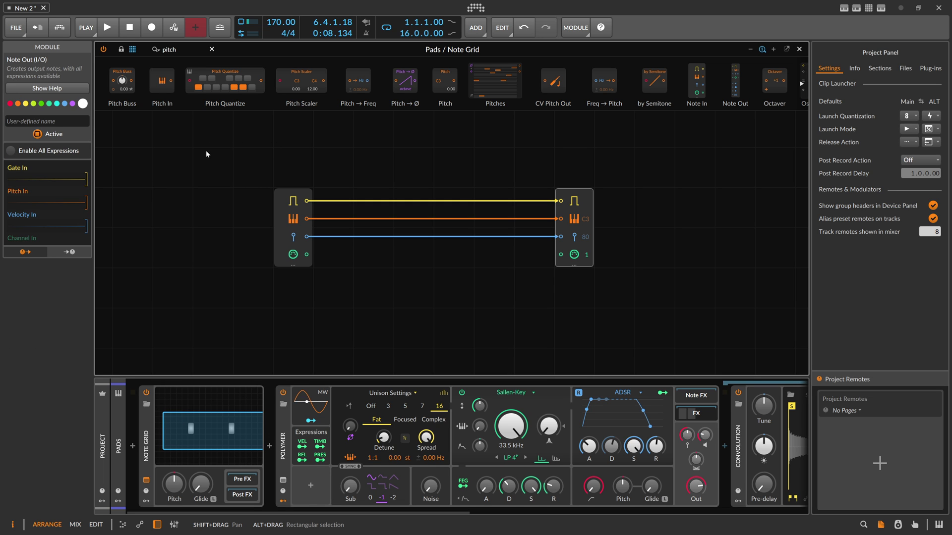
Add a Pitch Quantize module above the note connections, enable its Use Note Input option, and set the Global track as note source.
left_click_drag(213, 90, 362, 156)
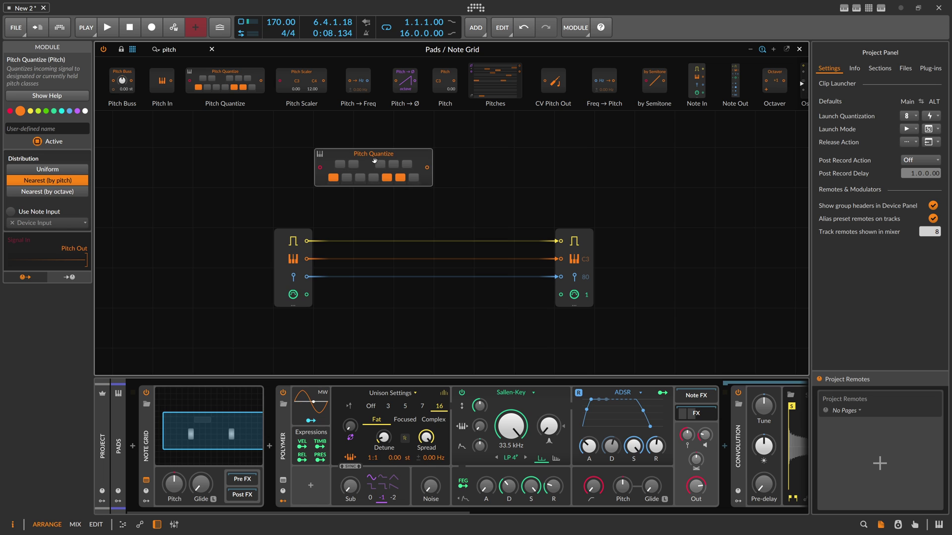
left_click(18, 213)
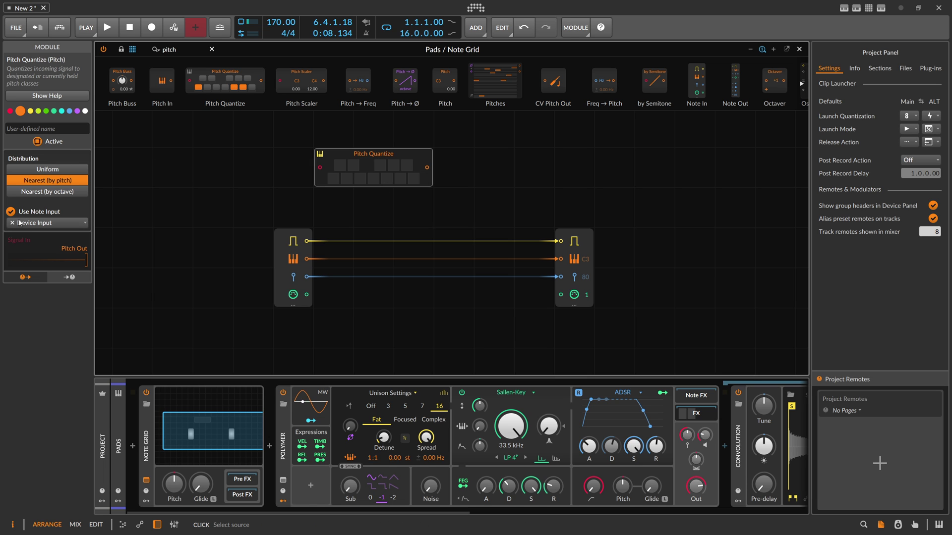
left_click(29, 226)
mouse_move(50, 262)
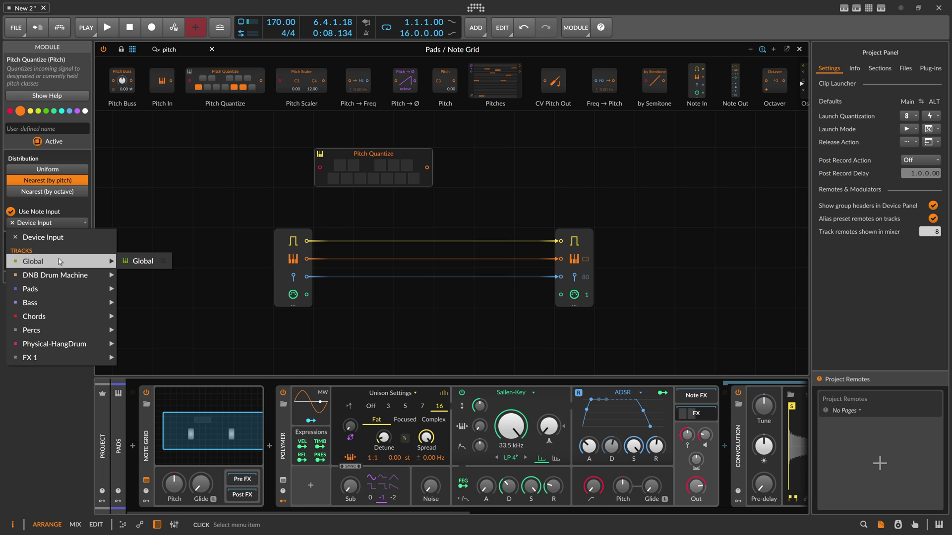
left_click(141, 261)
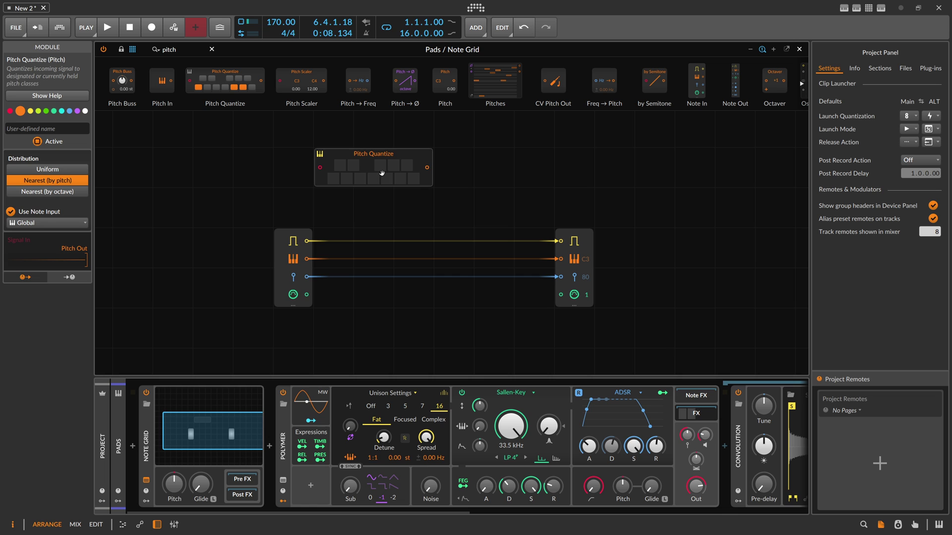
Search the modules for "read", attach a Value Readout in semitones (st) to Pitch Quantize's output, and play back briefly to check it.
left_click(303, 254)
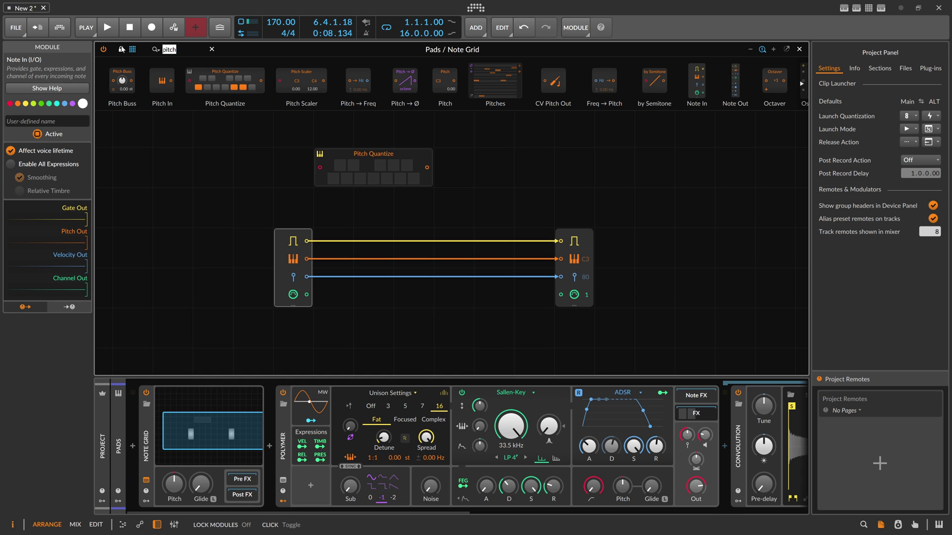
type("read")
left_click_drag(132, 61, 489, 175)
left_click(505, 173)
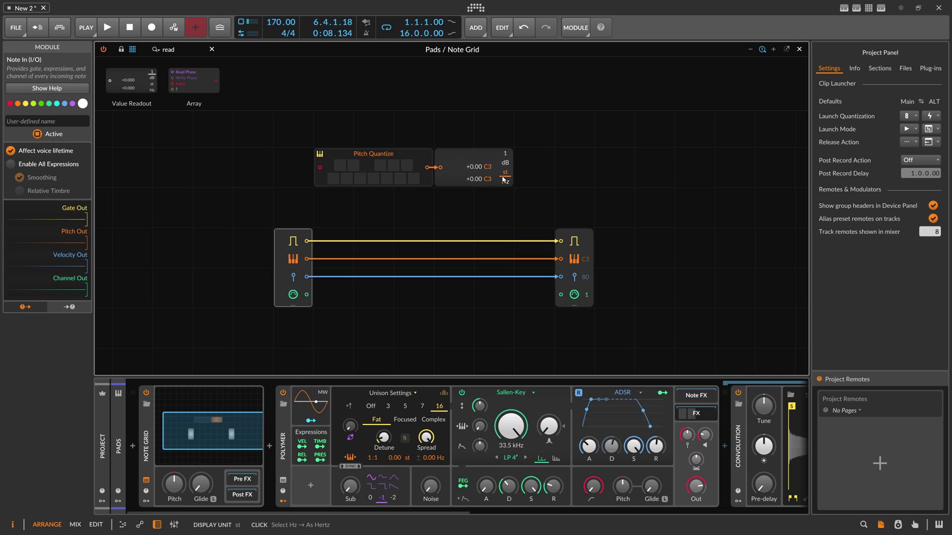
left_click(409, 130)
key("space")
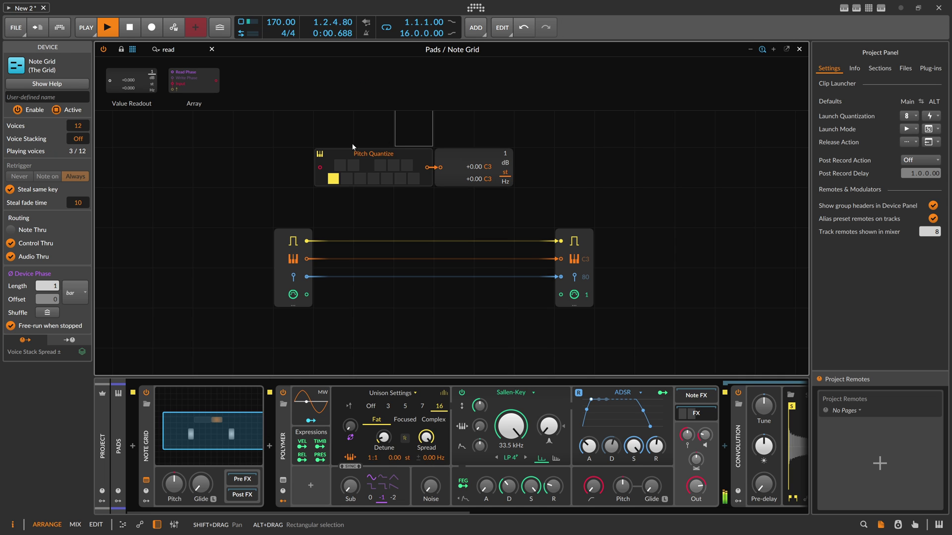
key("space")
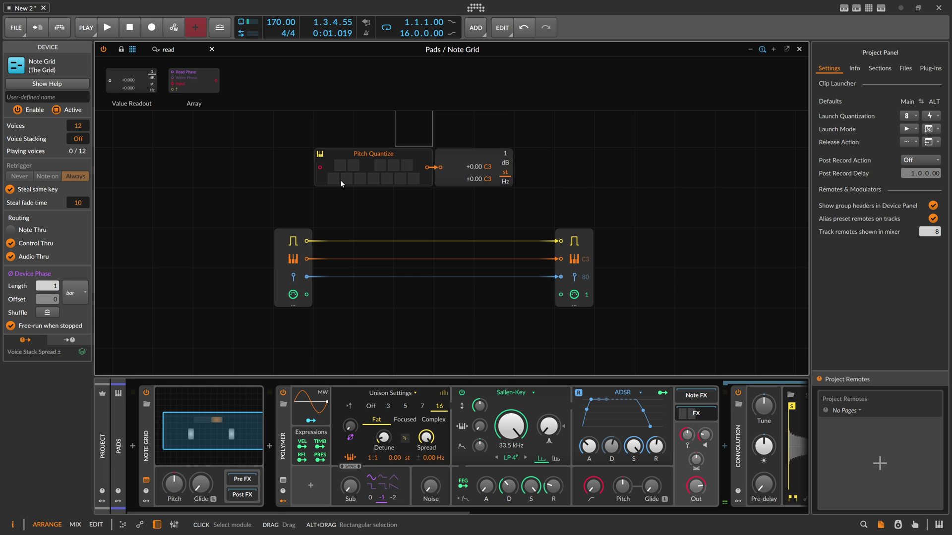
Undock the Note Grid into a separate window, move it aside, and open the Global track's Scene 1 clip for note editing.
left_click(787, 49)
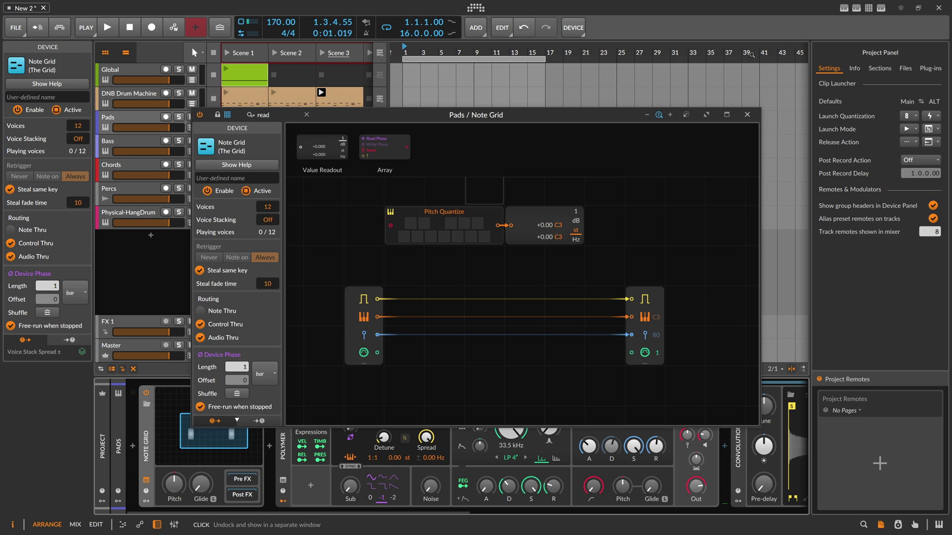
left_click_drag(297, 115, 451, 112)
left_click(244, 74)
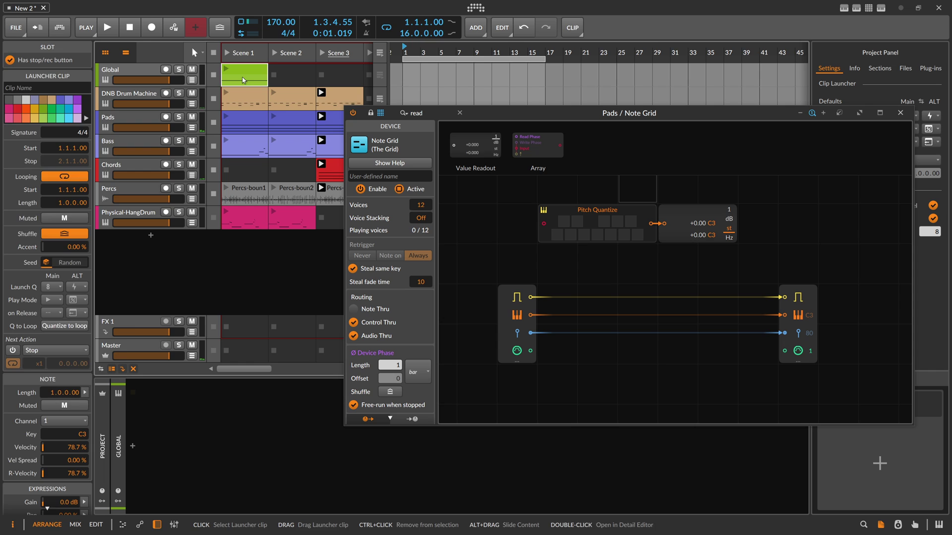
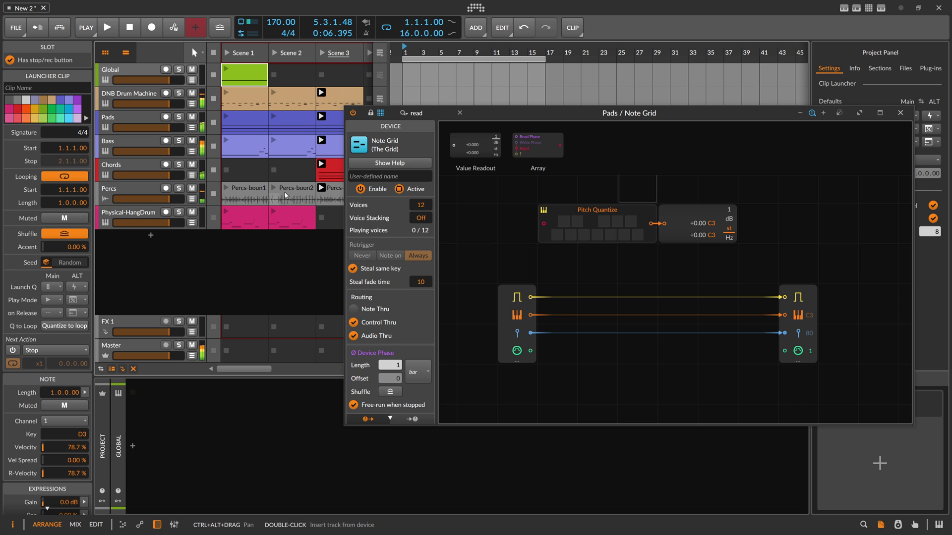
double_click(252, 79)
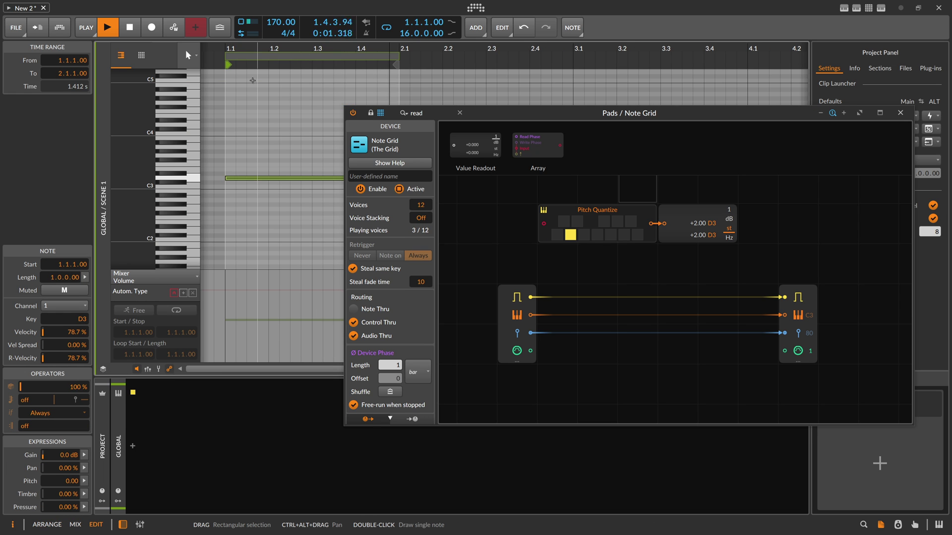
Raise the Global clip's note in steps to E3, F#3 and G3, playing back to check the pitch readout.
key("Up")
key("Up")
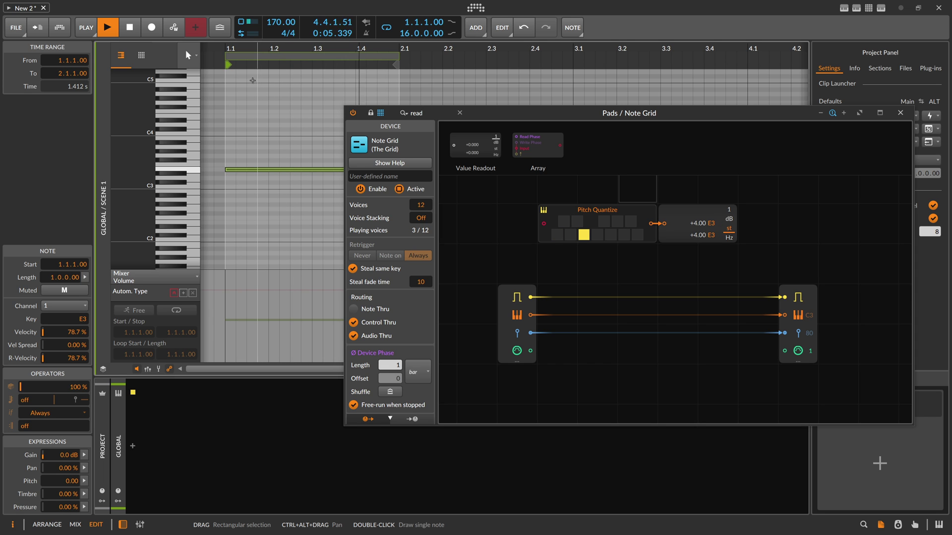
key("space")
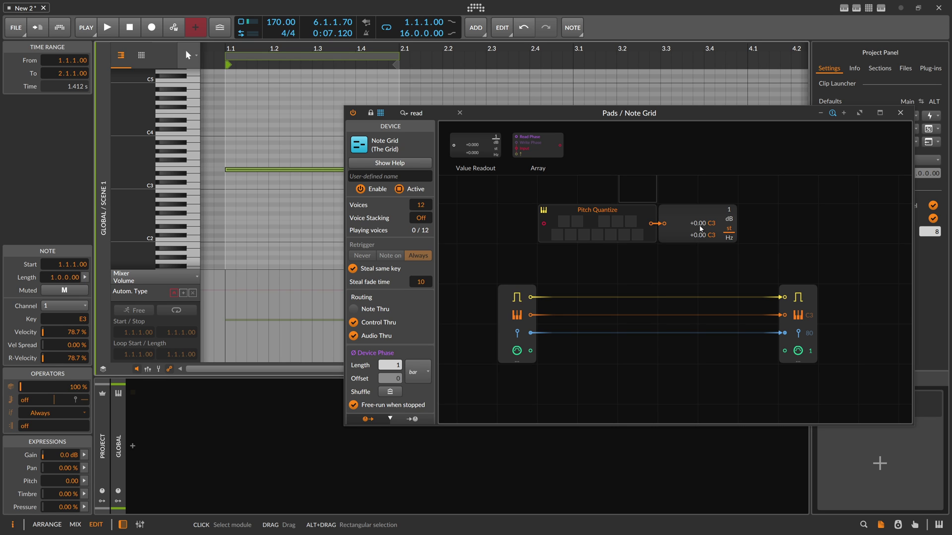
key("space")
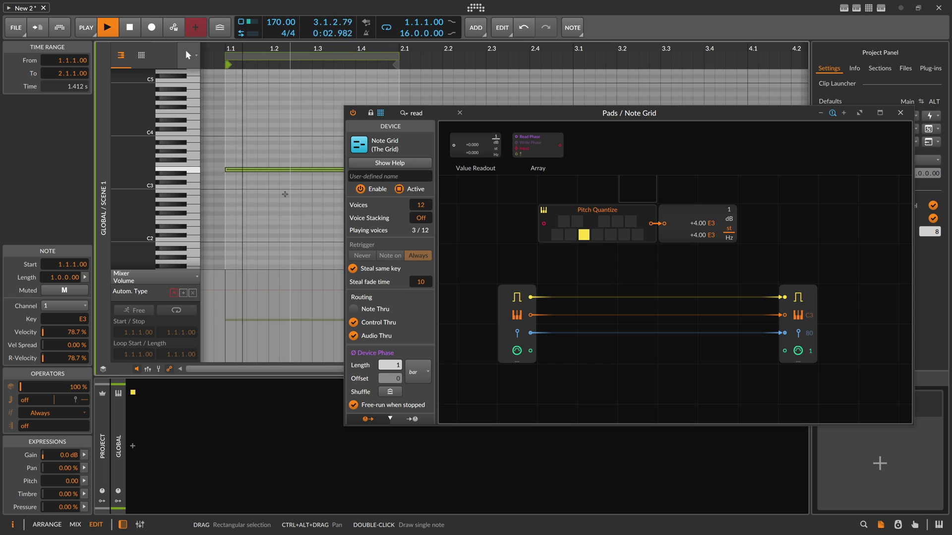
key("Up")
key("Up")
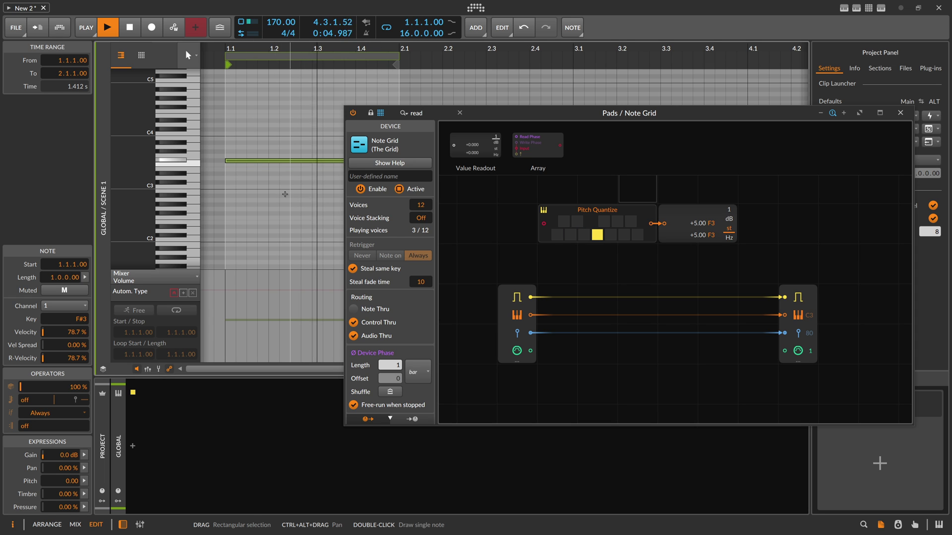
key("Up")
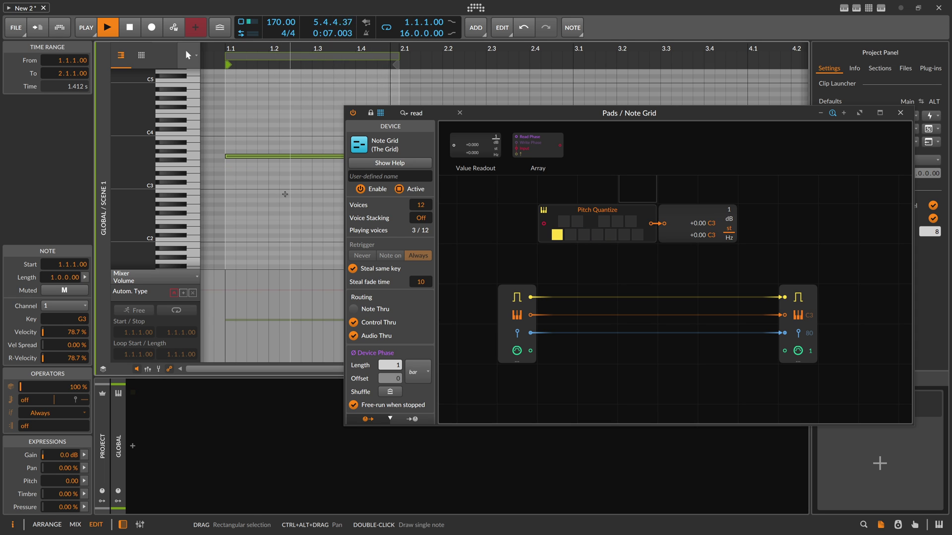
key("space")
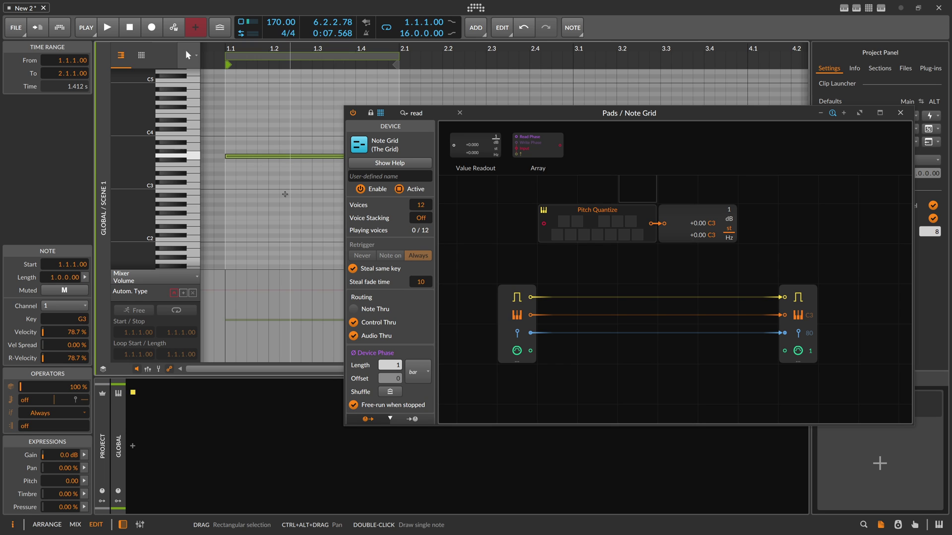
Lower the Global clip's note to F#3 and return it to G3, playing back each pitch to compare the readout.
key("space")
key("Down")
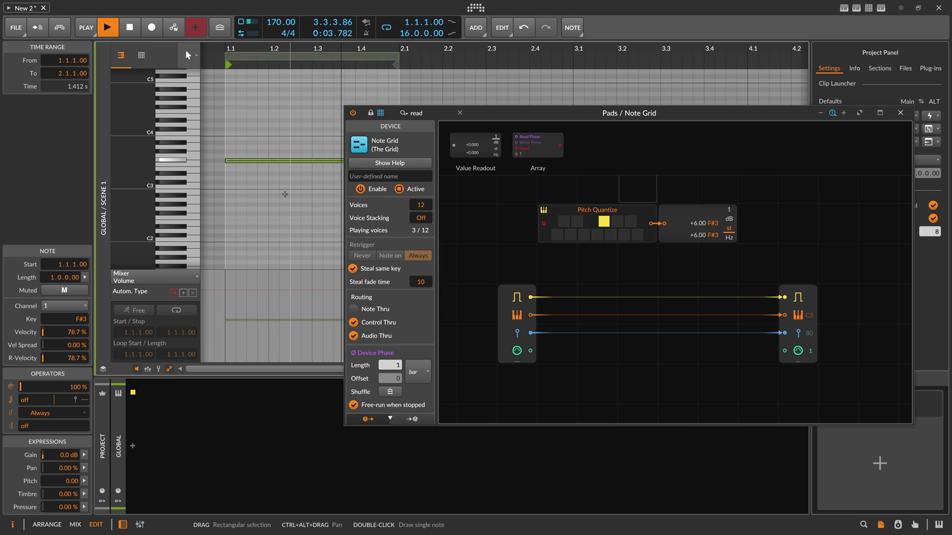
key("space")
key("Up")
key("space")
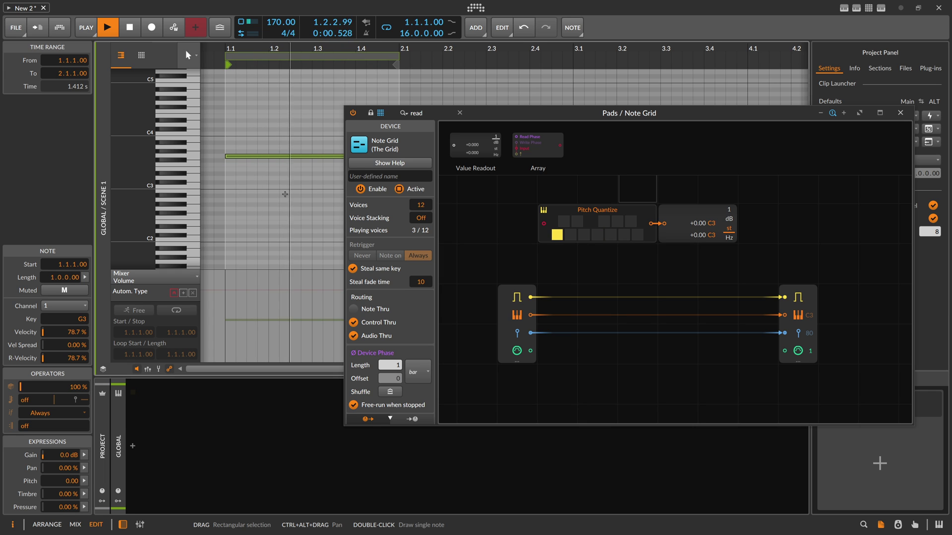
key("space")
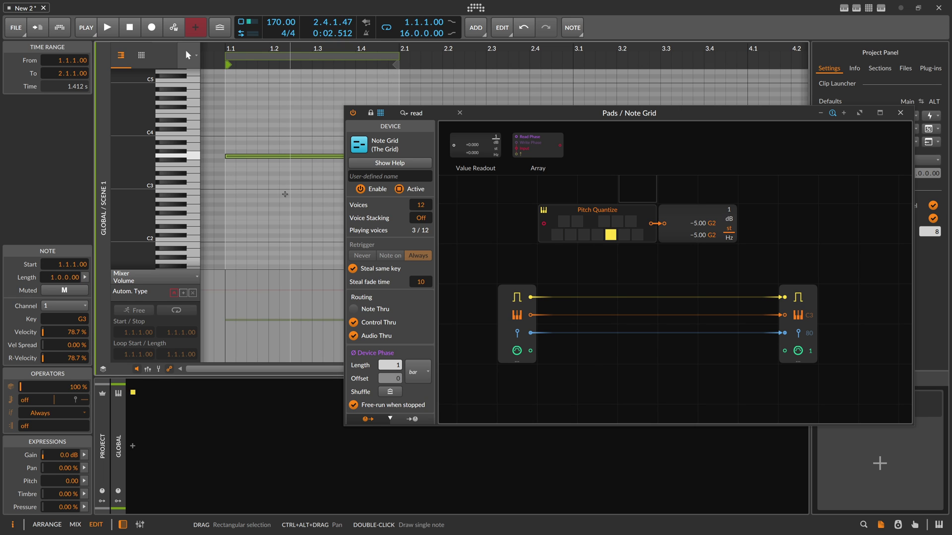
Set Pitch Quantize's distribution to Nearest (by octave) and play back the Global clip to check the readout.
left_click(597, 213)
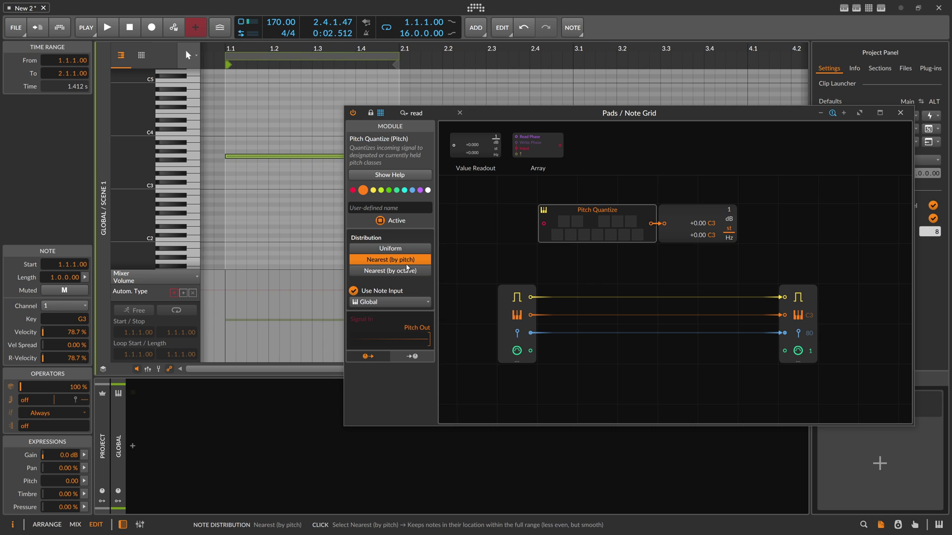
left_click(372, 271)
key("space")
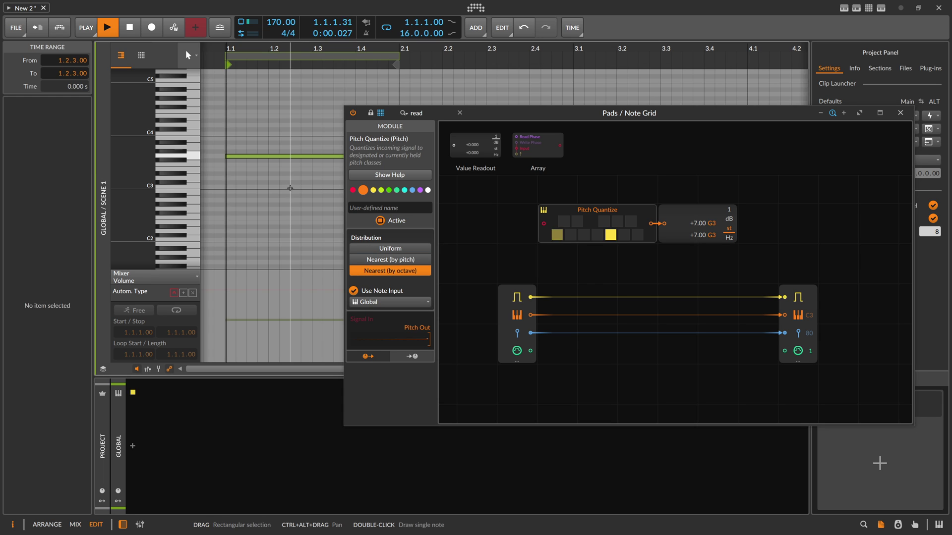
key("space")
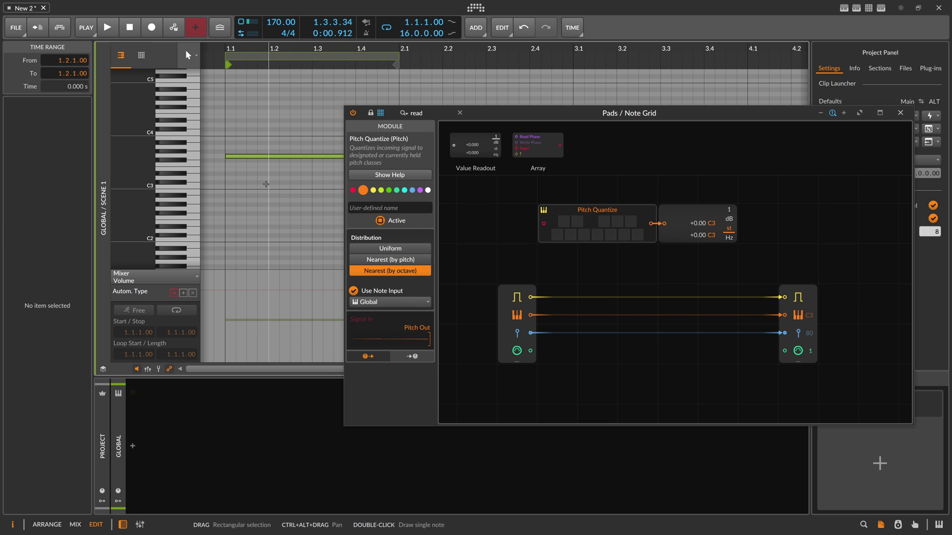
Move the Global clip's note up to B3 and on to C4, playing back each pitch to check the readout.
key("space")
left_click(258, 156)
key("space")
left_click_drag(258, 156, 258, 143)
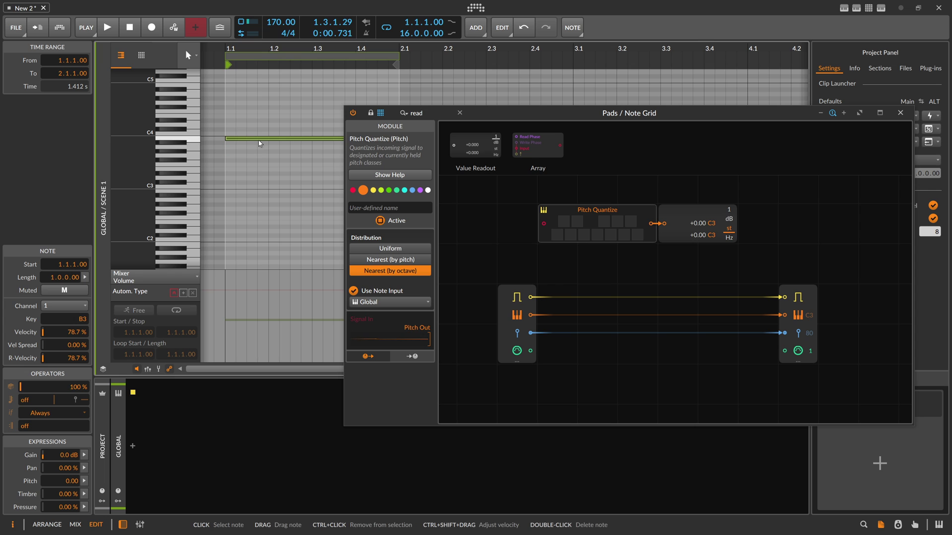
key("space")
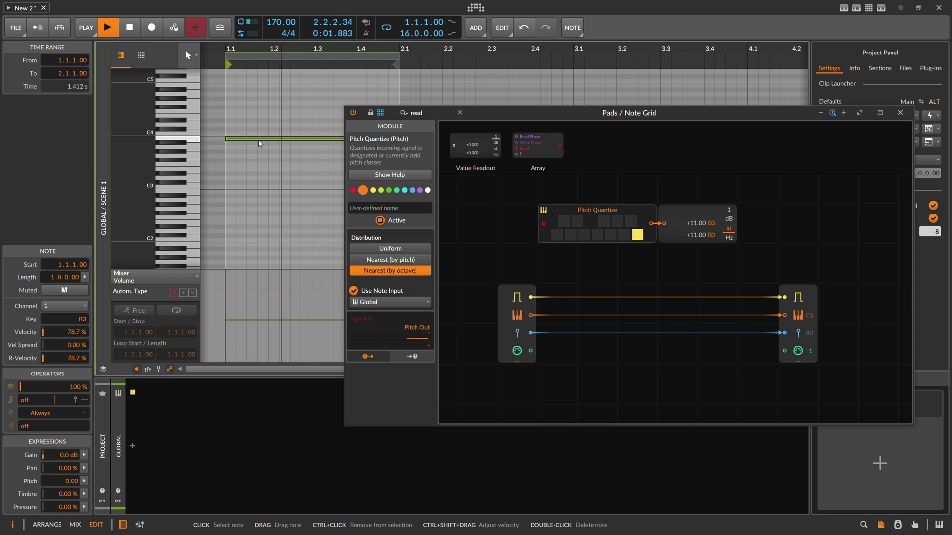
left_click_drag(259, 144, 258, 140)
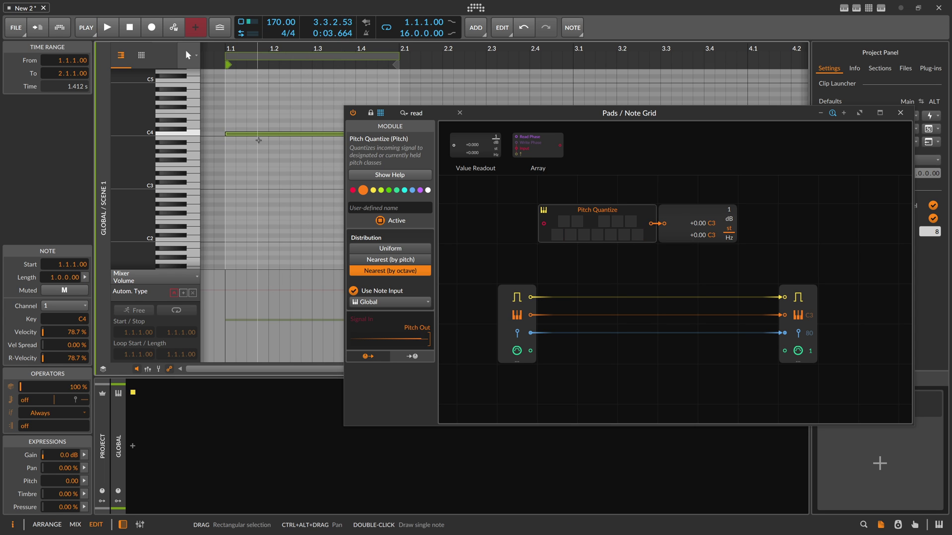
key("space")
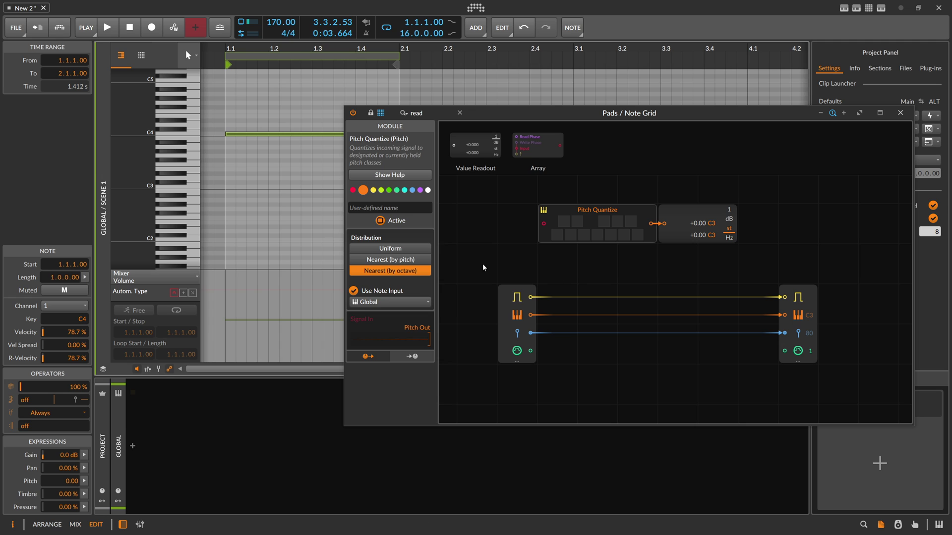
key("space")
key("space")
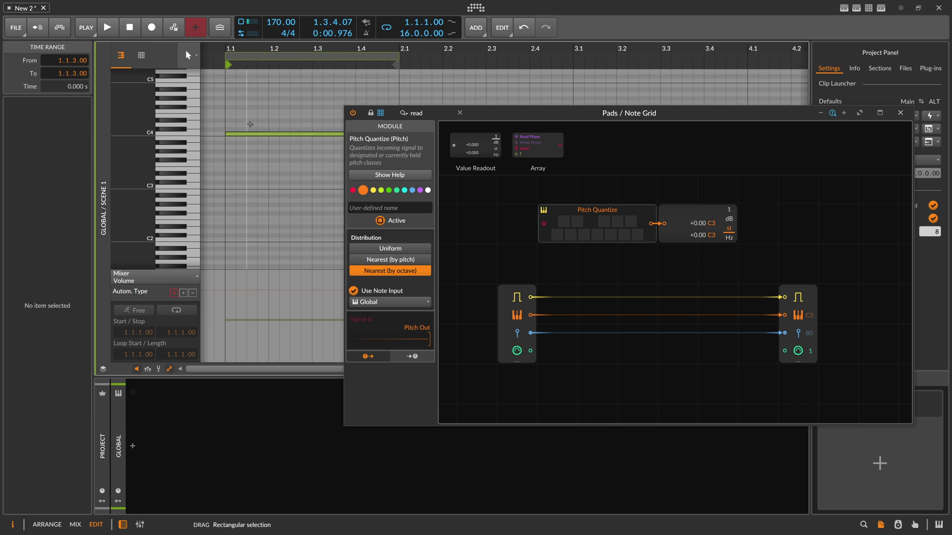
Insert an Add module between the Note In and Note Out pitch connection and feed Pitch Quantize's output into its second input.
left_click(695, 231)
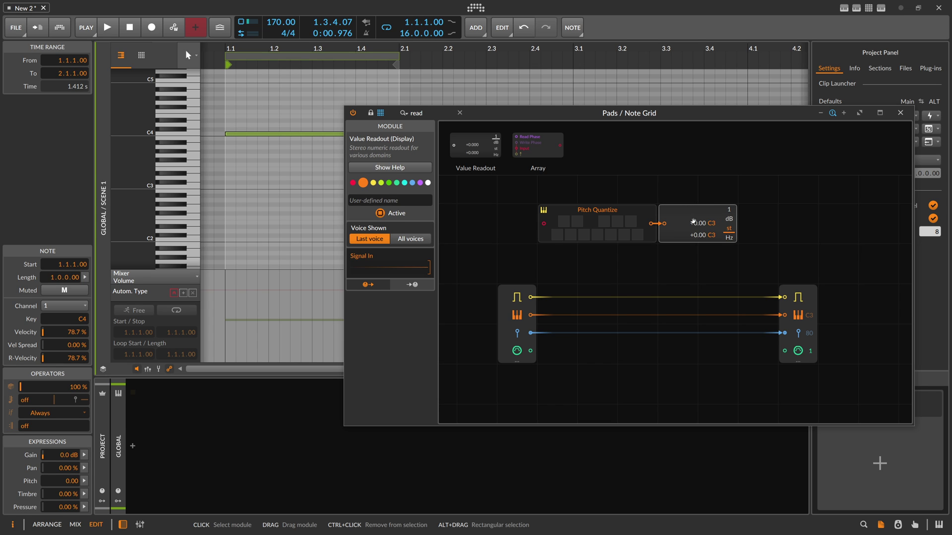
left_click(415, 113)
type("add")
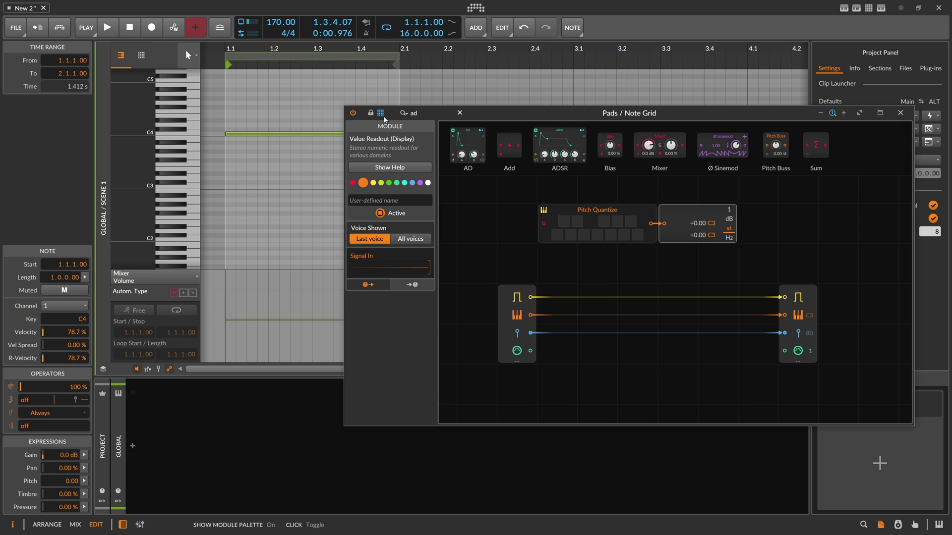
left_click_drag(464, 169, 786, 315)
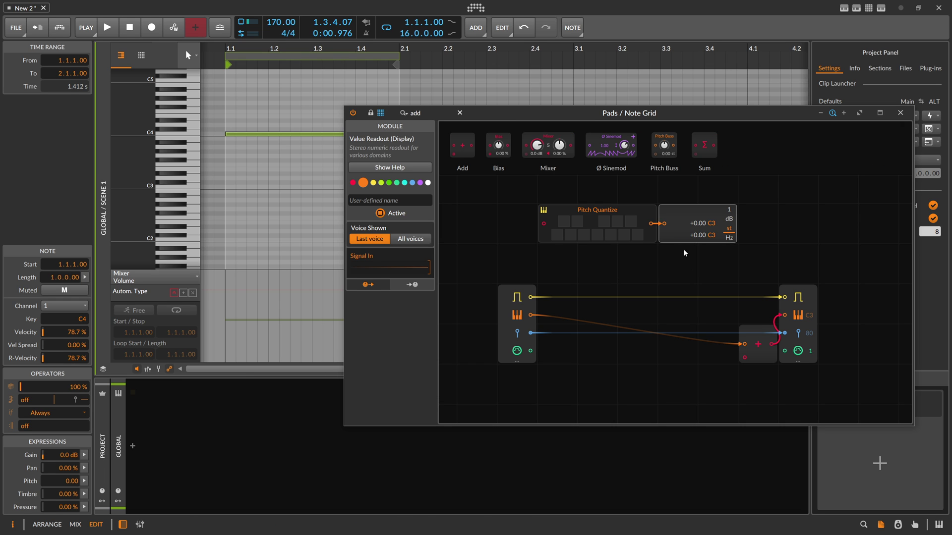
left_click_drag(652, 228, 751, 315)
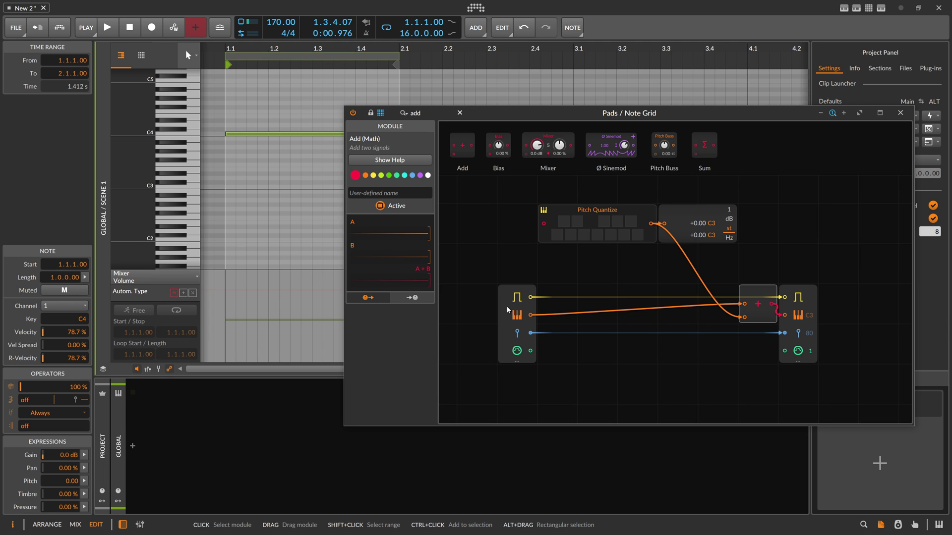
Lower the Global clip's note an octave to C3.
left_click(695, 229)
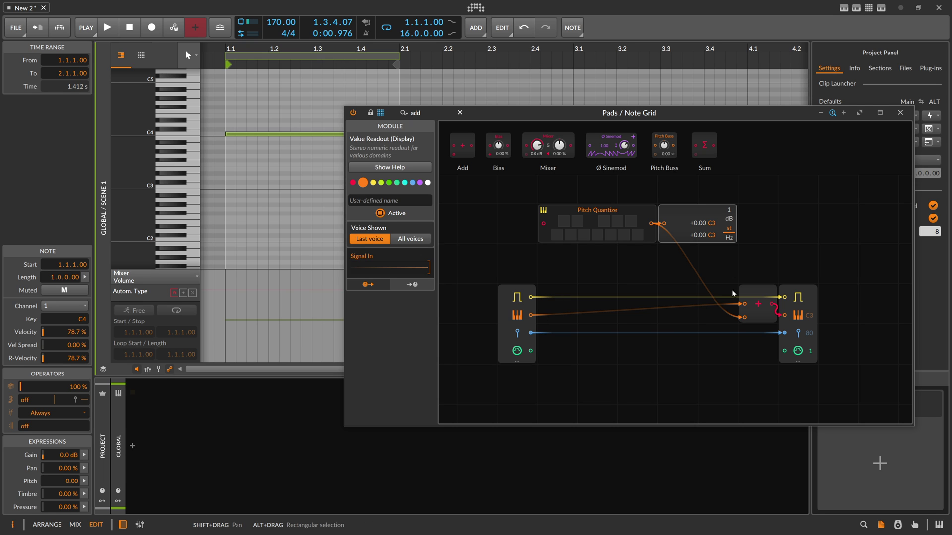
key("Down")
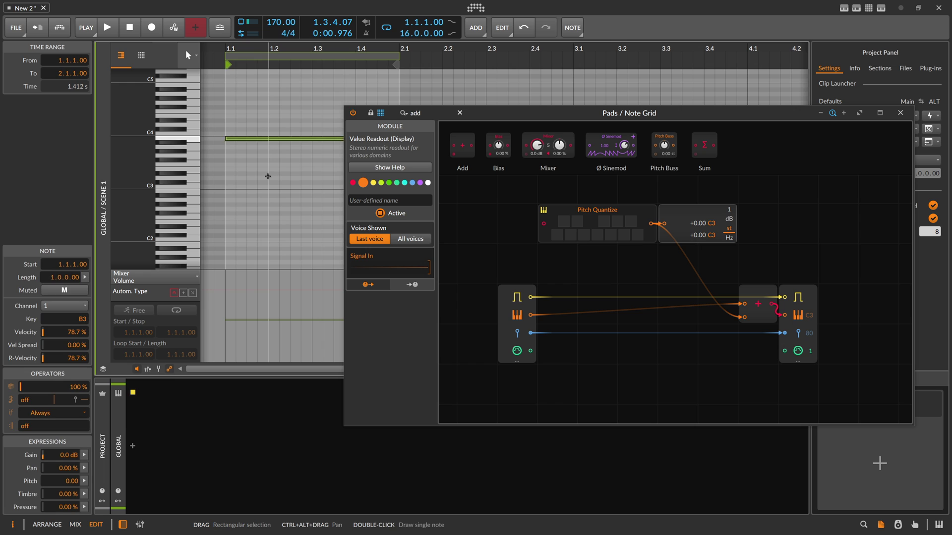
key("Down")
key("Down")
key("Down")
key("Down")
key("Down")
key("Down")
key("Down")
key("Down")
key("Down")
key("Down")
key("Down")
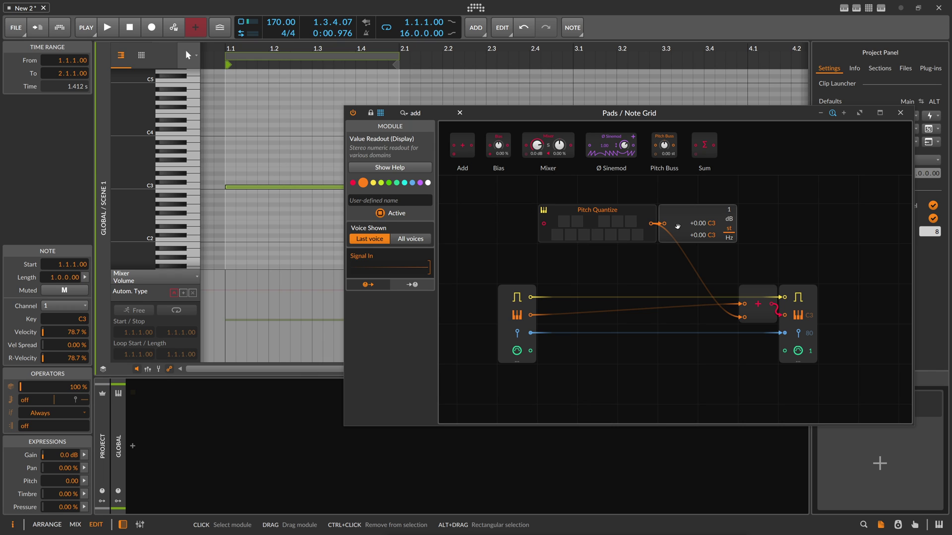
Copy the Pads track's Note Grid device to the start of the Bass and Chords device chains.
key("alt+1")
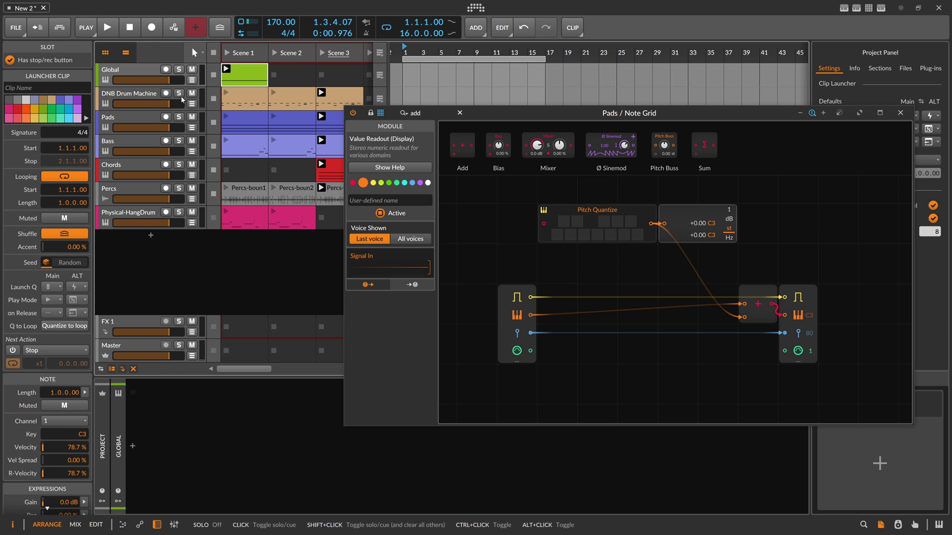
left_click(126, 115)
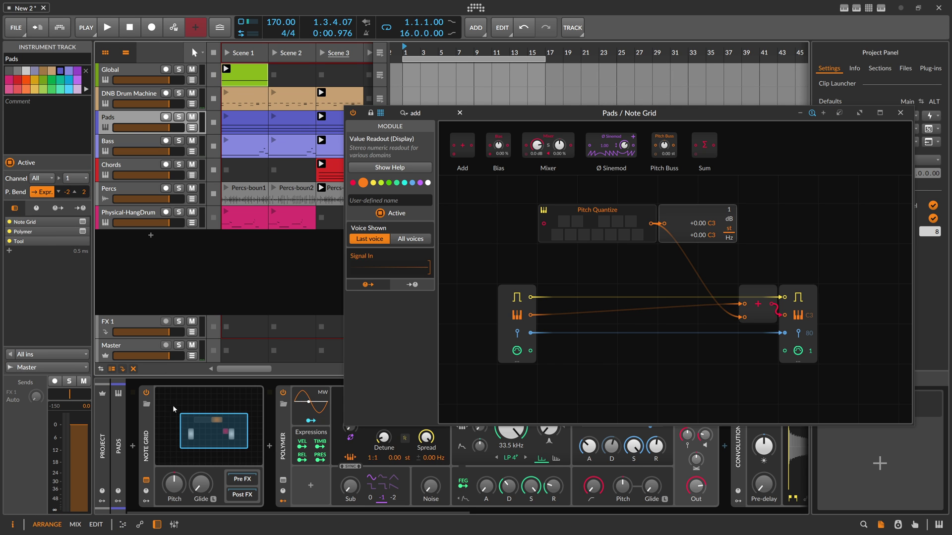
left_click(146, 433)
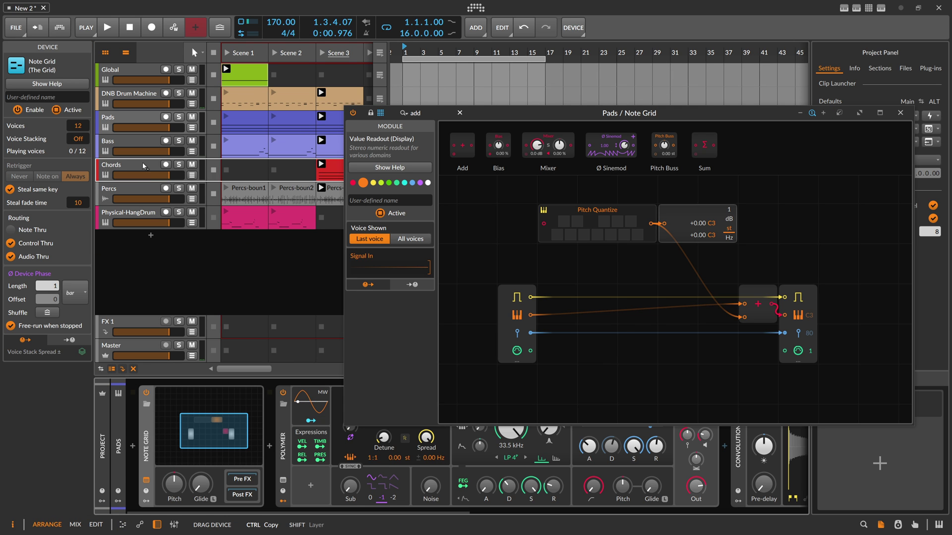
left_click(142, 141)
mouse_move(142, 418)
left_mouse_down()
mouse_move(140, 175)
mouse_move(140, 434)
left_mouse_up()
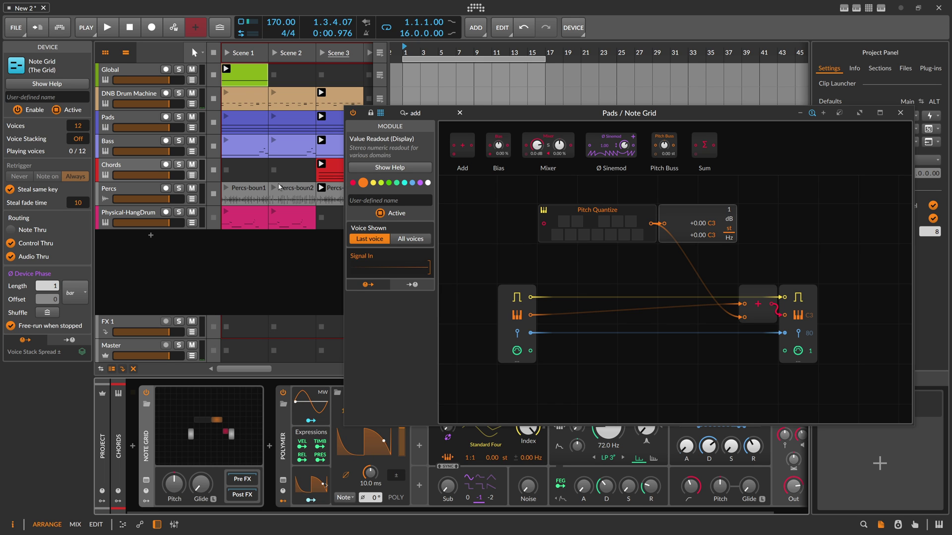
Play back the project while raising the Global clip's note to E3 and on to G3, and stop playback.
left_click(141, 82)
key("space")
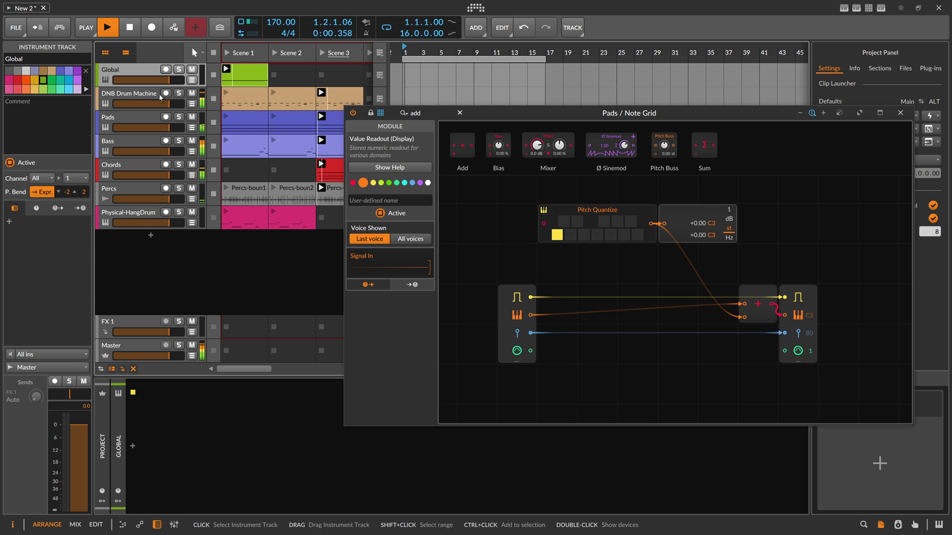
double_click(242, 85)
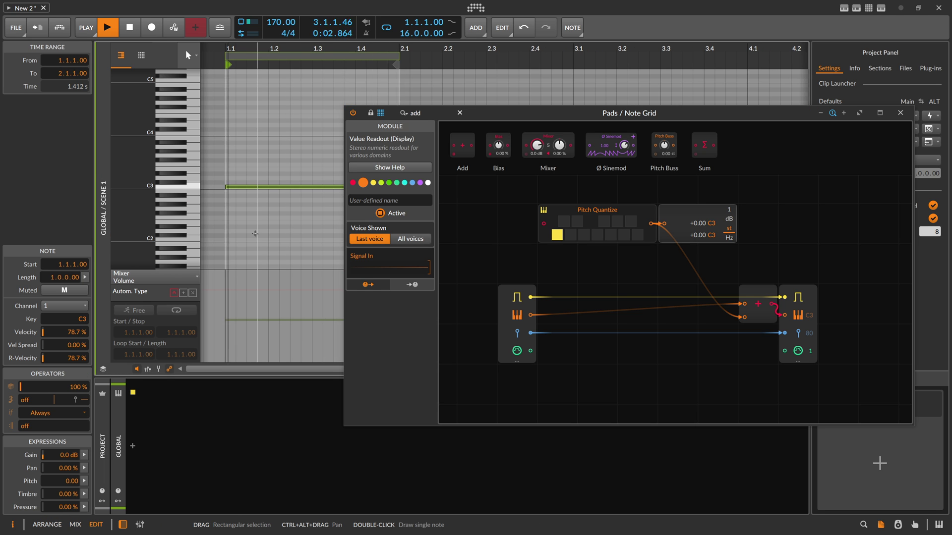
key("Up")
key("Up")
key("Up")
key("Up")
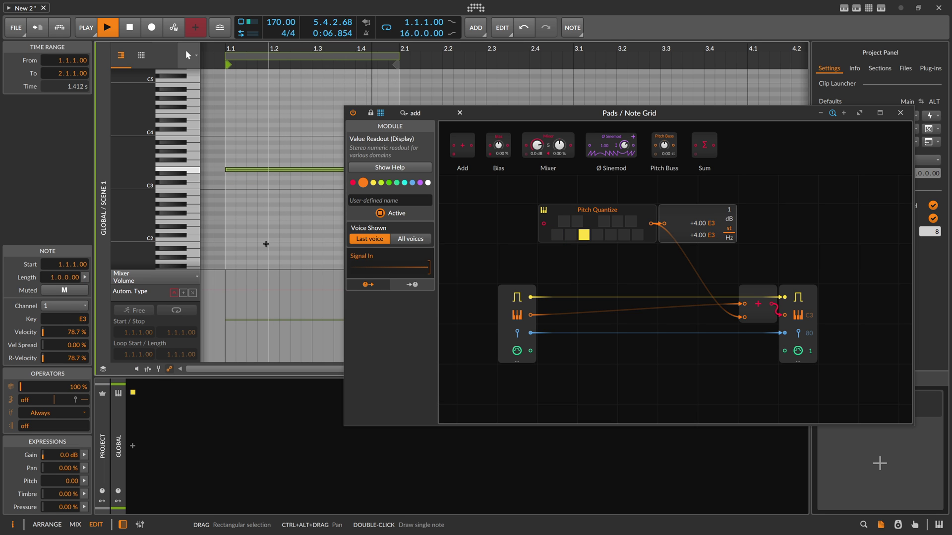
key("Up")
key("Up")
key("Up")
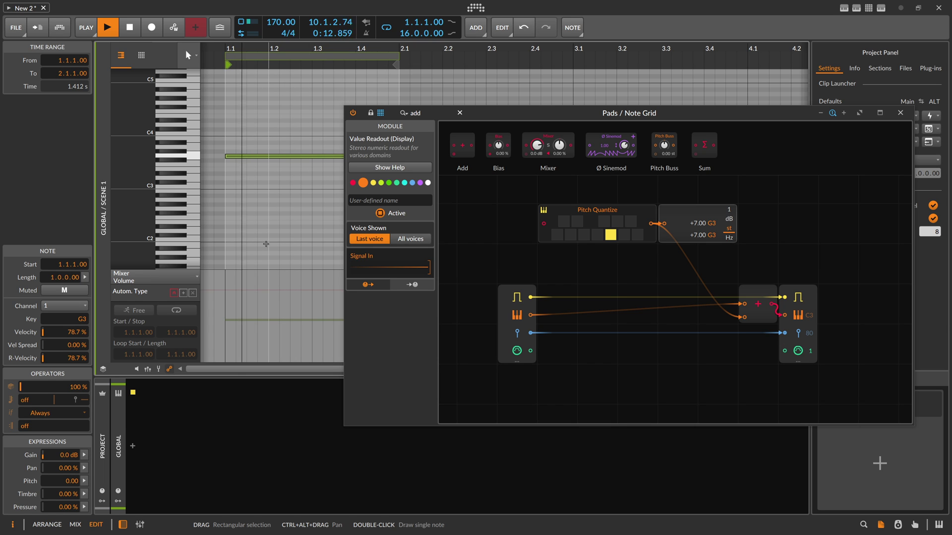
key("space")
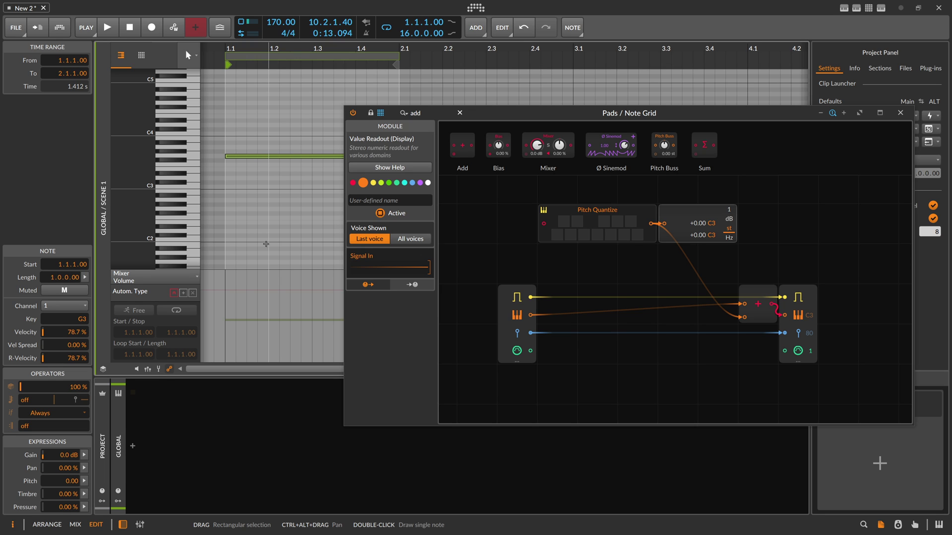
Return to the arrangement and clip launcher view and close the Pads Note Grid editor.
key("alt+1")
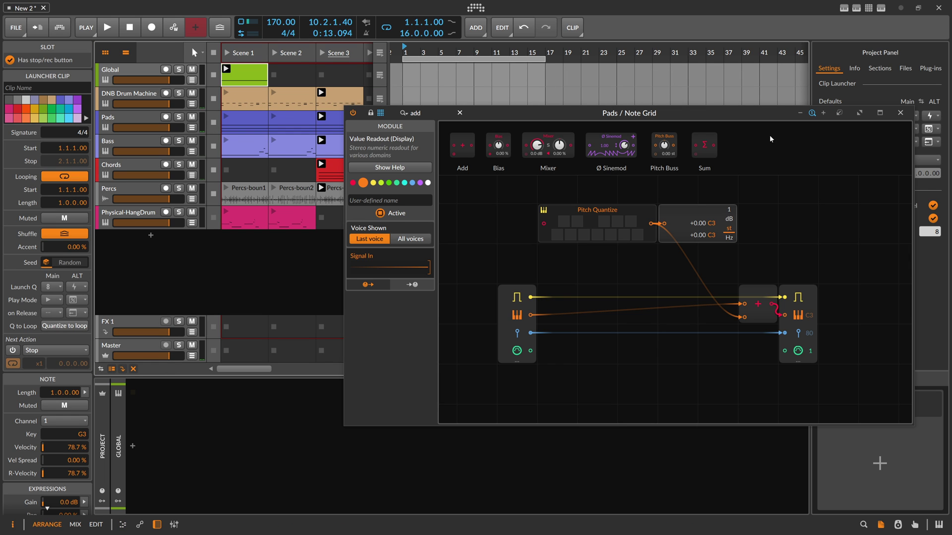
left_click(840, 113)
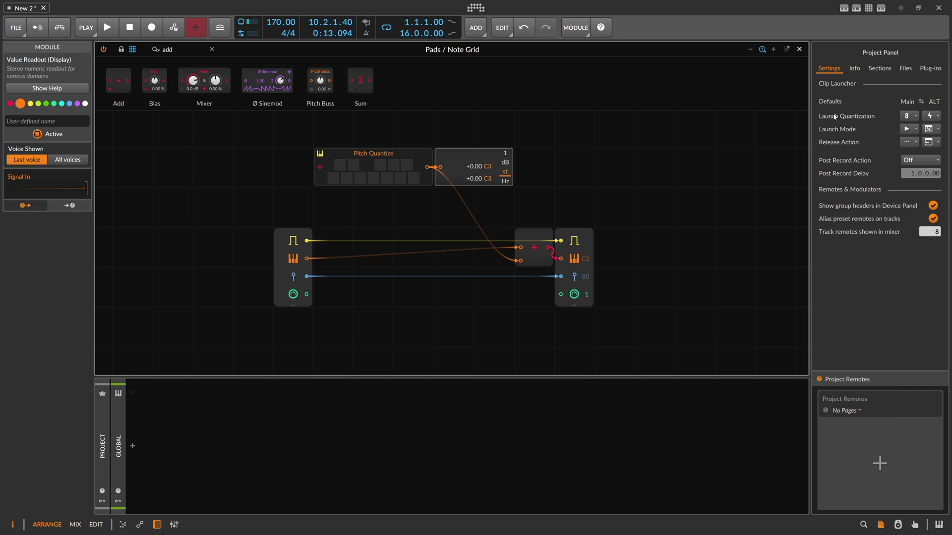
left_click(798, 51)
Open the Global clip for note editing and lower its note to C3.
left_click(248, 87)
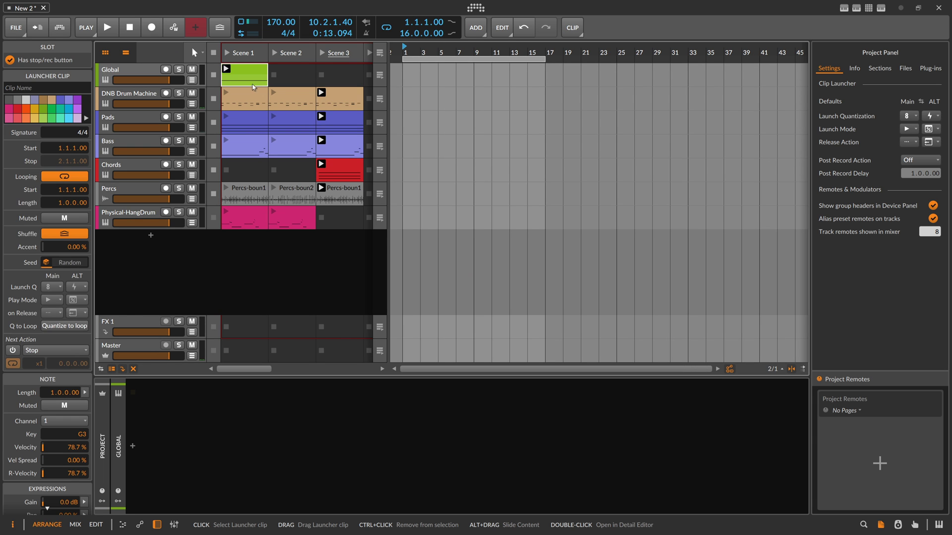
double_click(253, 87)
scroll(297, 79, "down", 5)
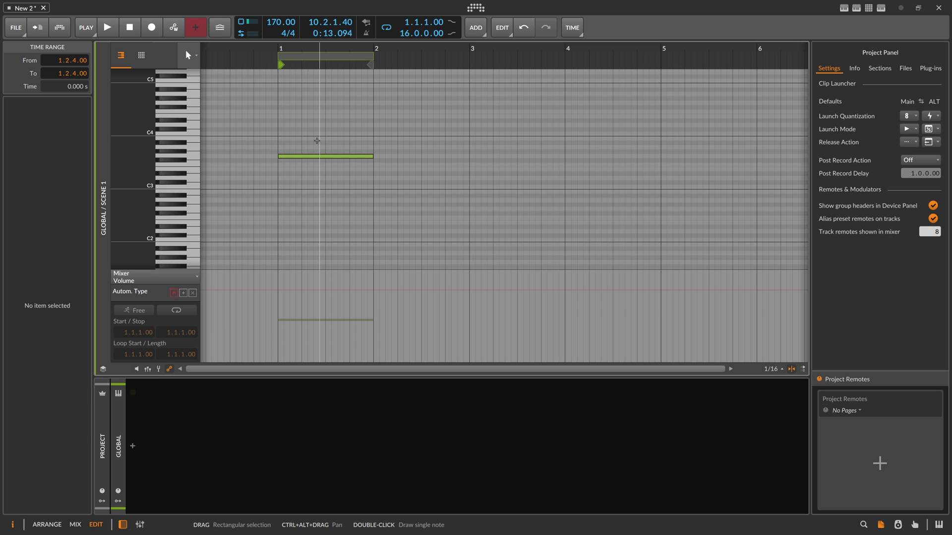
left_click(301, 156)
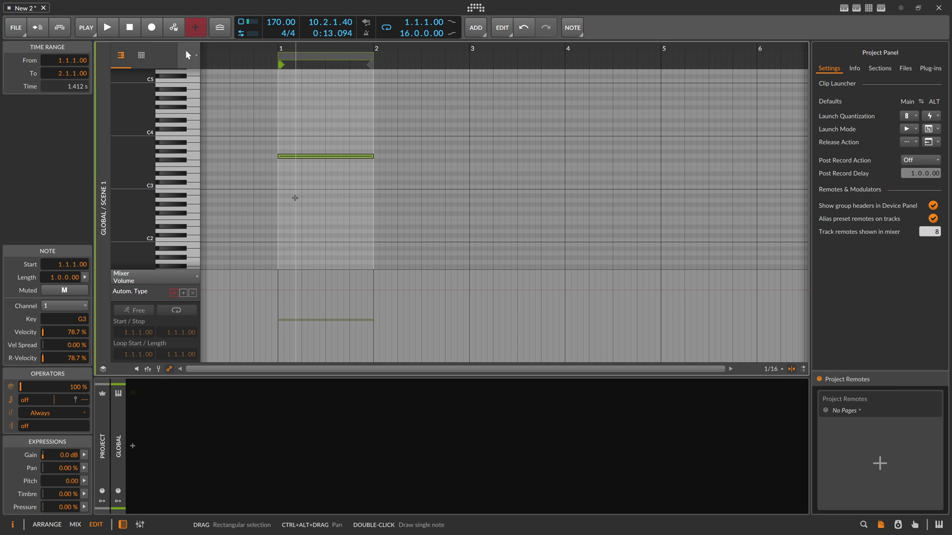
key("Down")
key("Down")
key("Down")
key("Down")
key("Down")
key("Down")
key("Down")
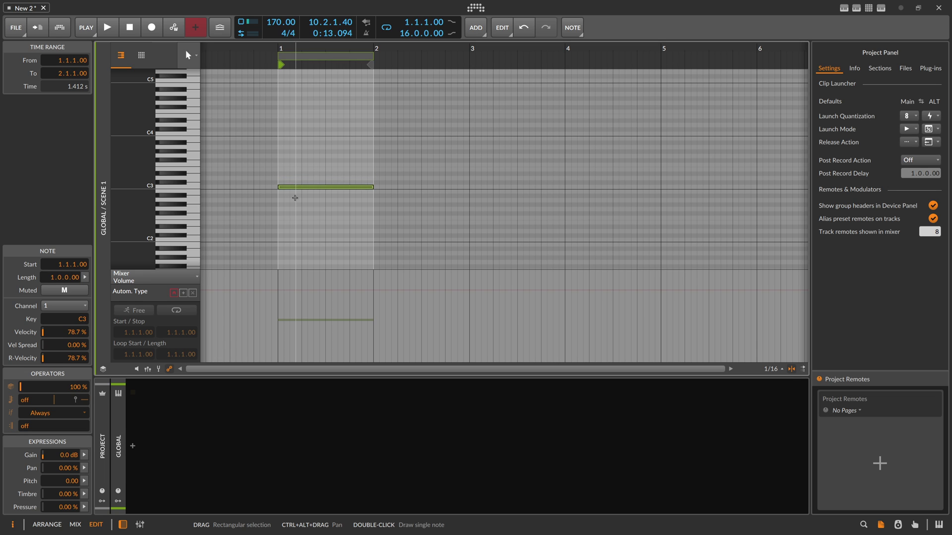
Move the Global clip's note to D#3, down to C#3 and up to G3.
key("Up")
key("Up")
key("Up")
key("Down")
key("Down")
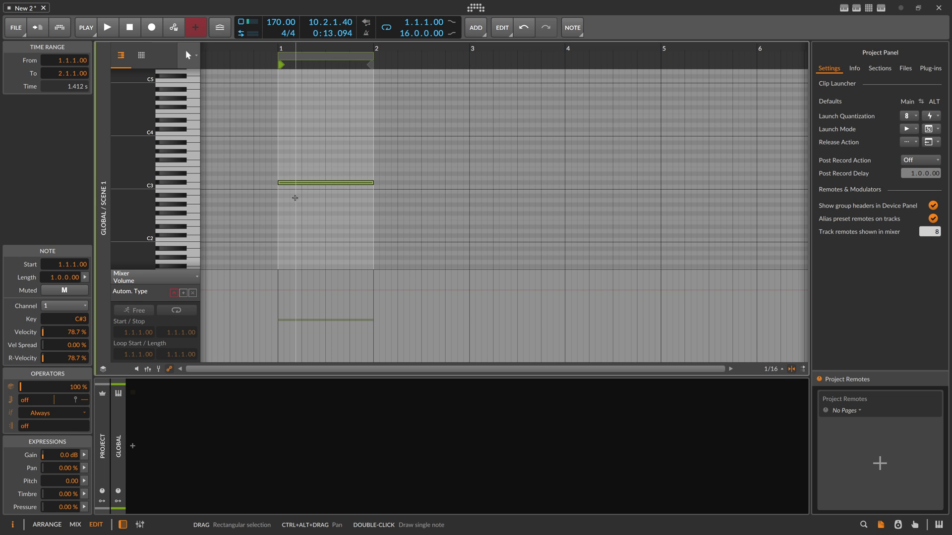
key("Up")
key("Up")
key("Up")
key("Up")
key("Up")
key("Up")
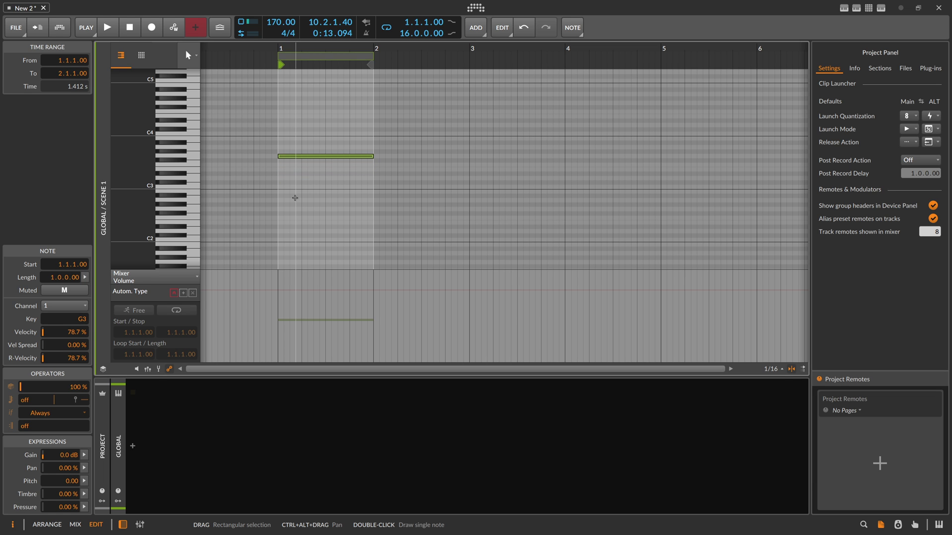
Scale the Global launcher clip by 200% and double its content to four bars.
scroll(315, 95, "down", 2)
left_click(315, 96)
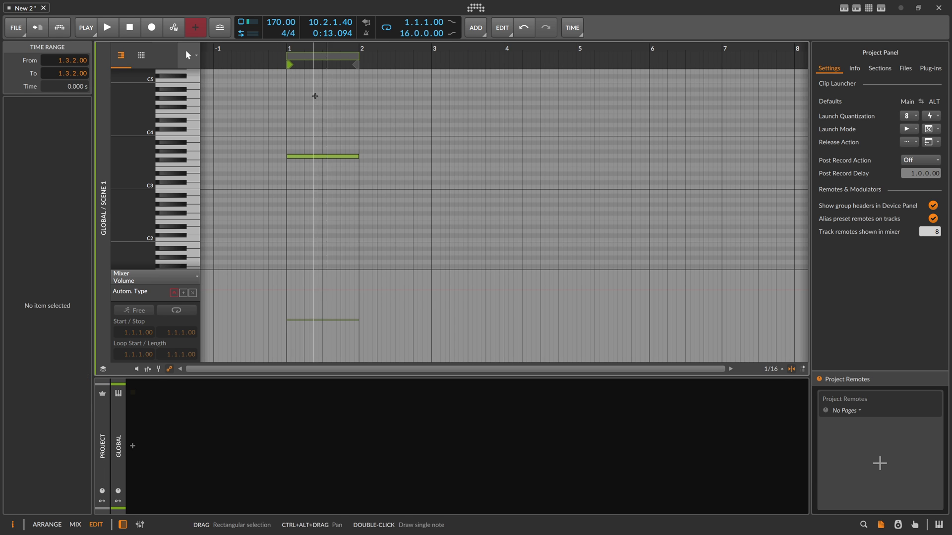
right_click(314, 95)
key("Escape")
key("alt+1")
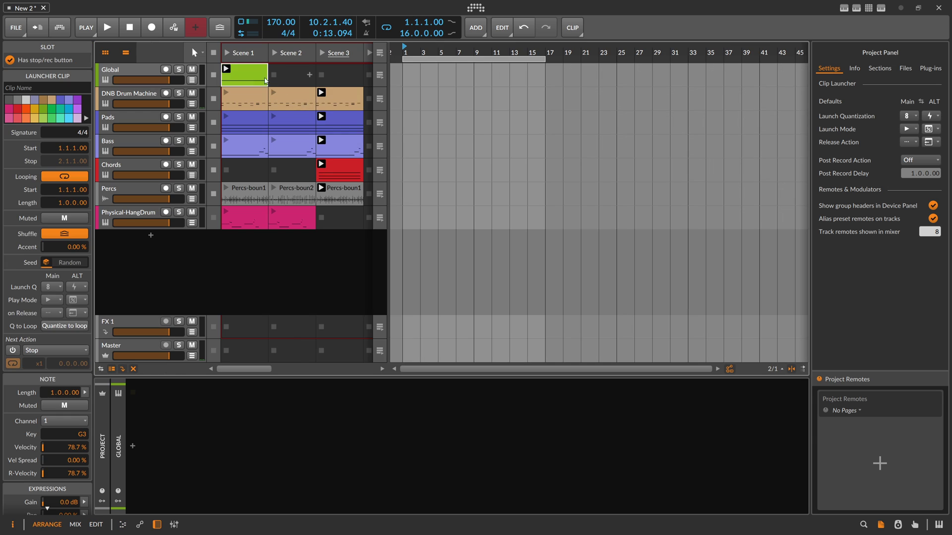
right_click(265, 81)
left_click(291, 241)
right_click(257, 73)
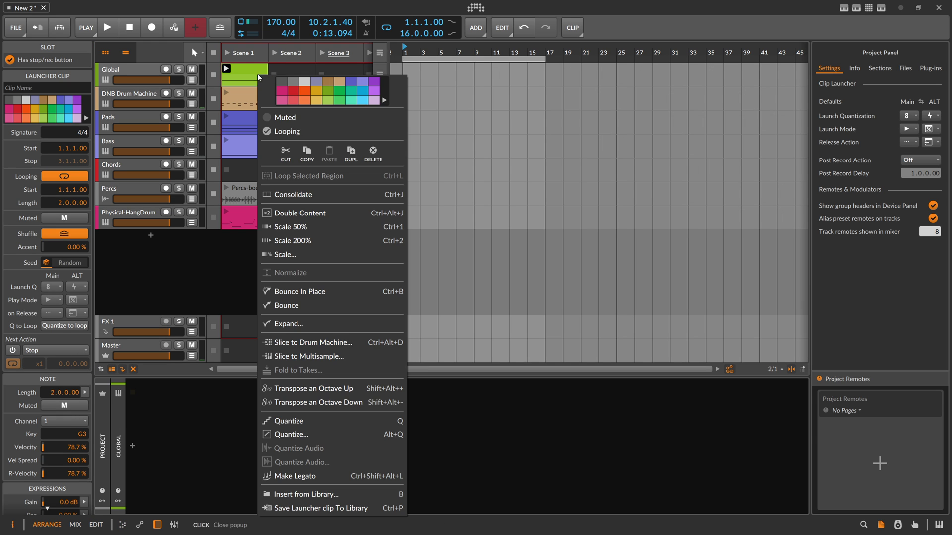
left_click(298, 218)
Lower the second note of the Global clip, starting at bar 3, to C3.
key("alt+3")
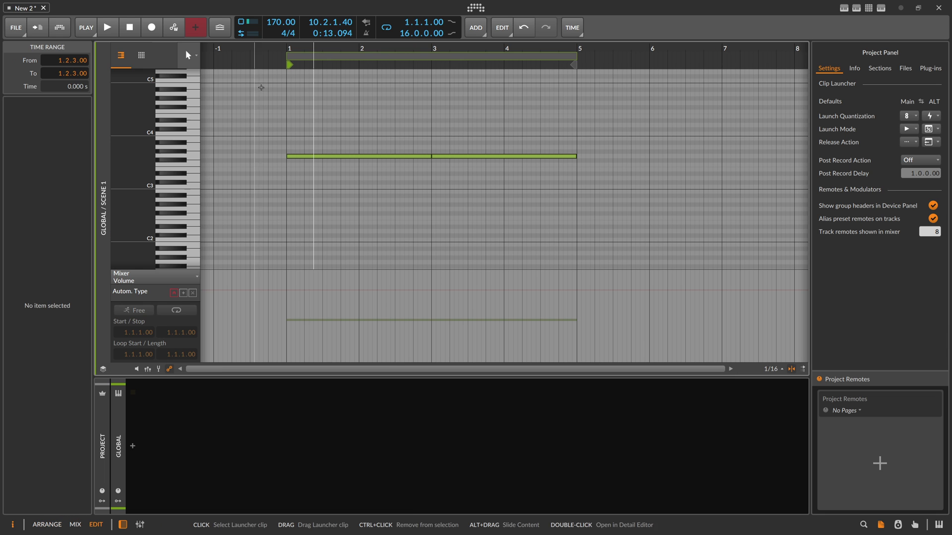
key("Down")
key("Down")
key("Down")
key("Down")
key("Down")
key("Down")
key("Down")
key("Down")
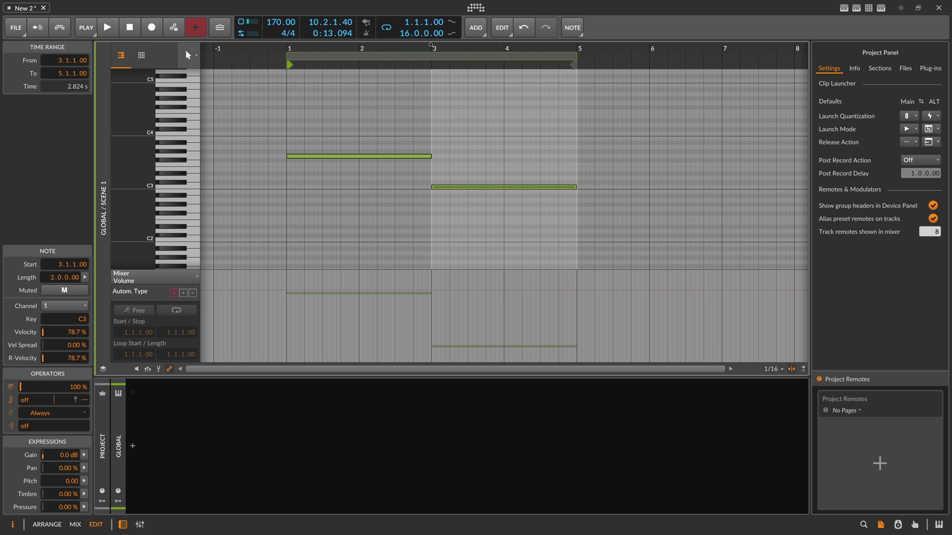
Play back the two-note Global clip and double its content to eight bars.
scroll(404, 179, "down", 3)
left_click(388, 163)
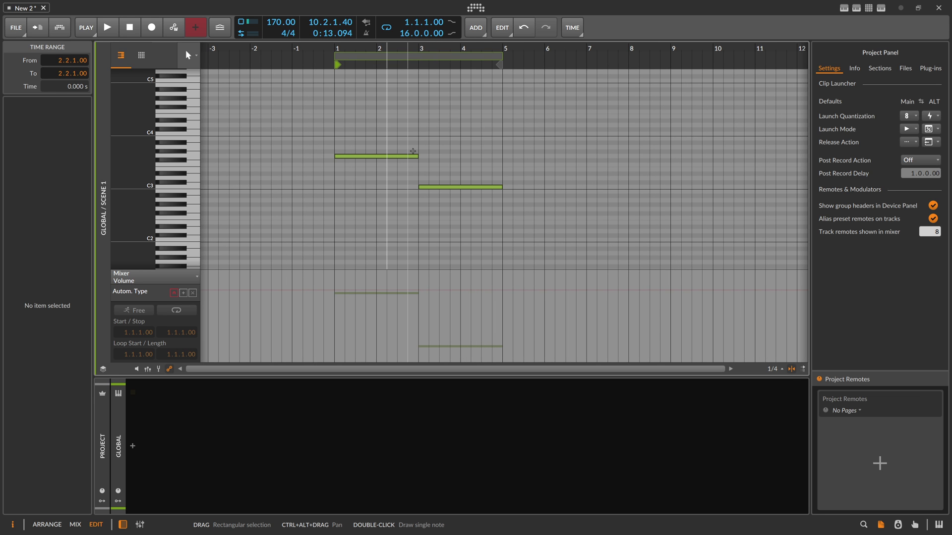
key("space")
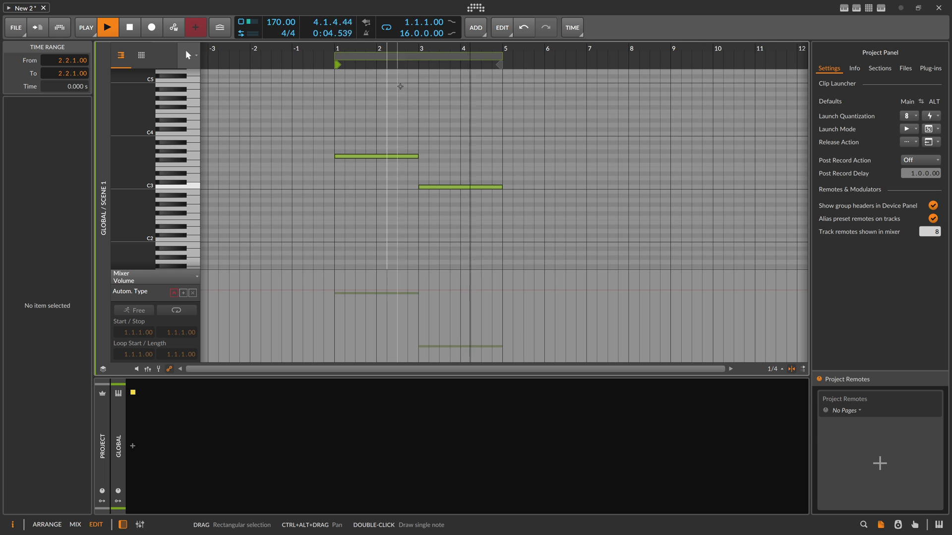
left_click_drag(402, 55, 402, 50)
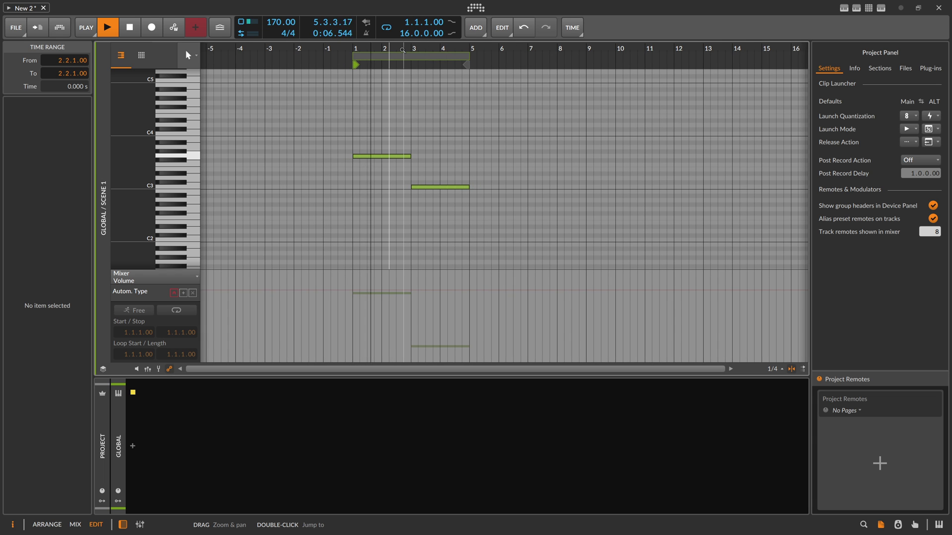
key("alt+1")
right_click(263, 75)
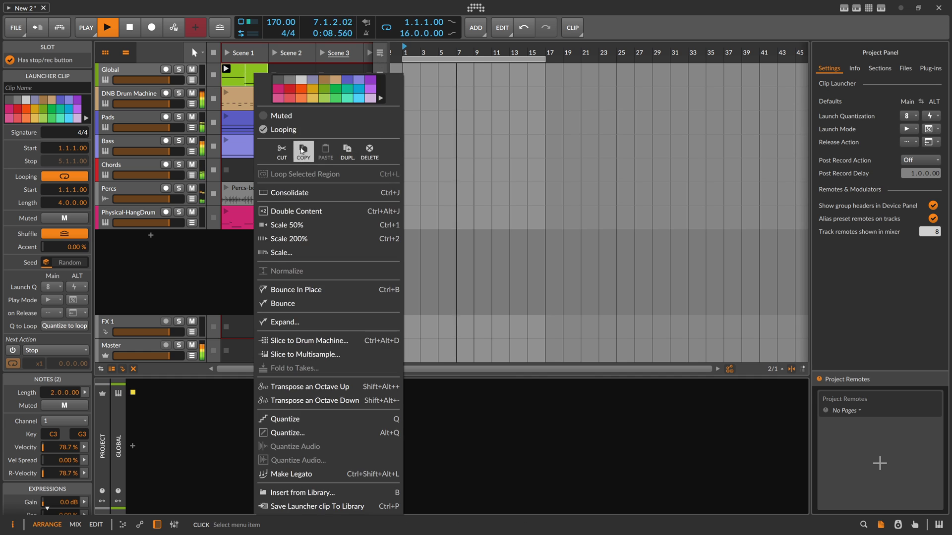
left_click(328, 272)
Raise the last note of the Global clip, starting at bar 7, to F3.
key("alt+3")
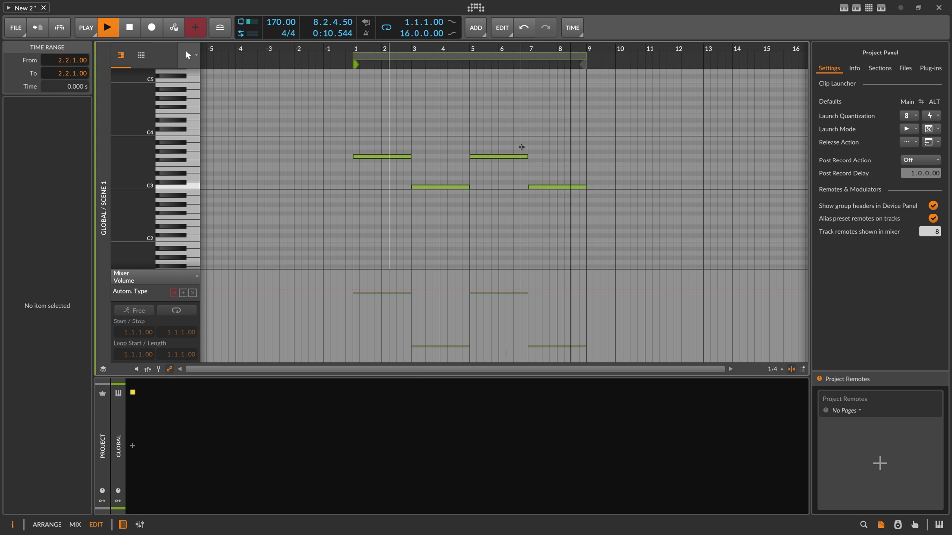
left_click(556, 211)
key("Up")
key("Up")
key("Up")
key("Up")
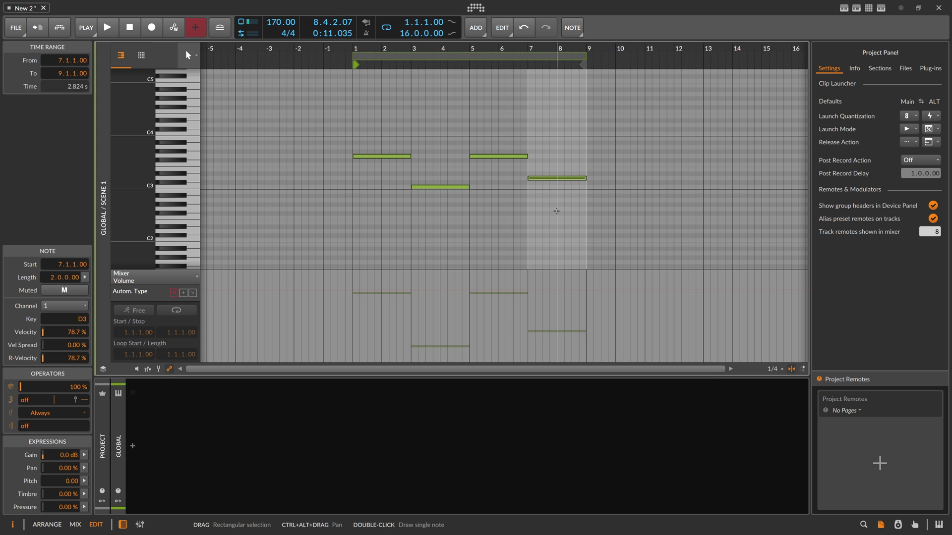
key("Up")
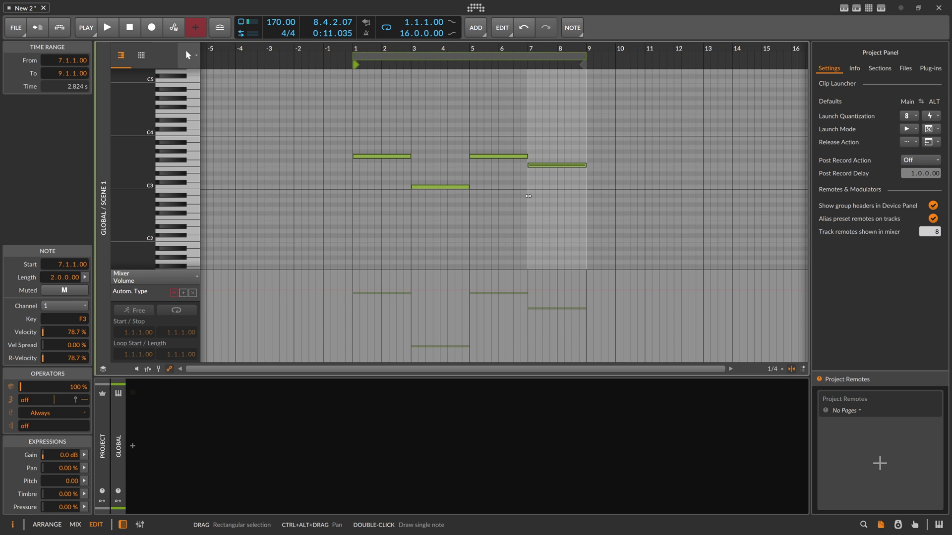
Play back the four-note Global clip to hear the changing pitches, and stop playback.
key("space")
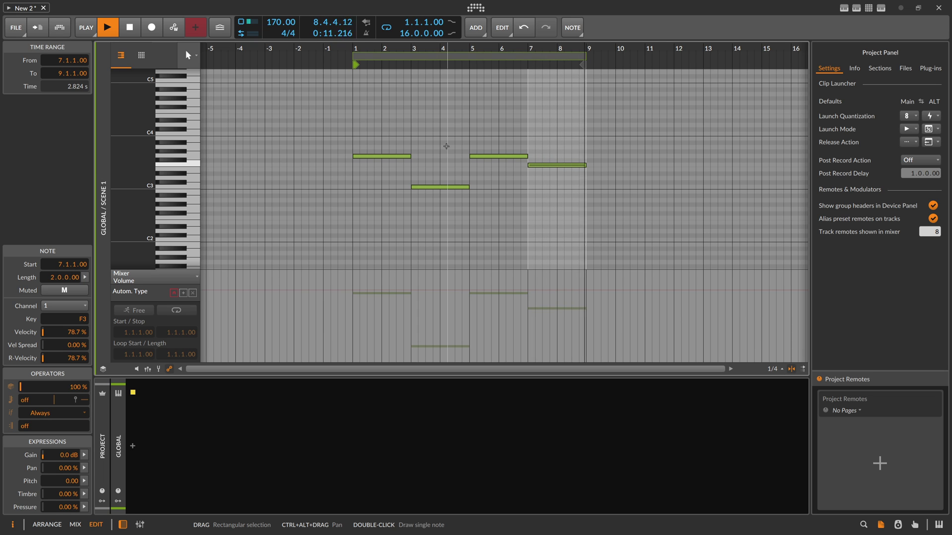
key("space")
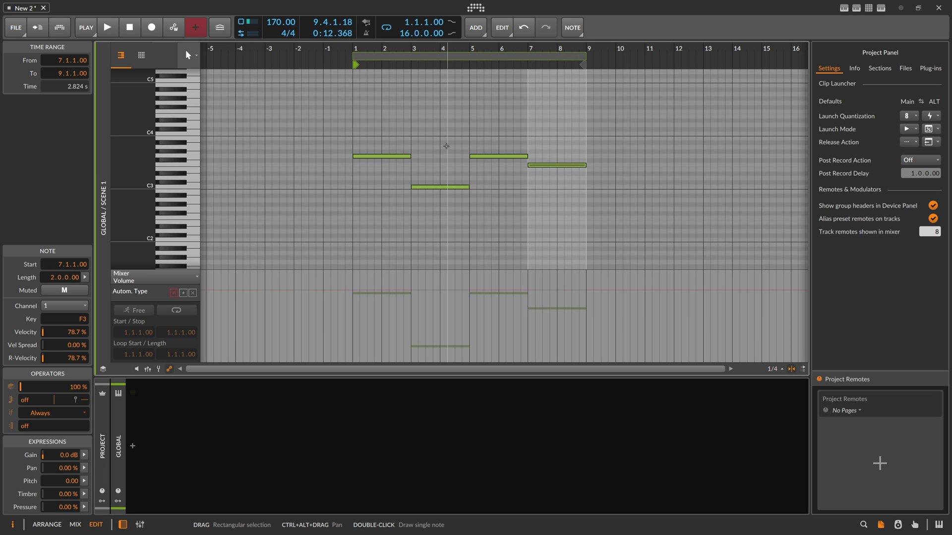
left_click(446, 147)
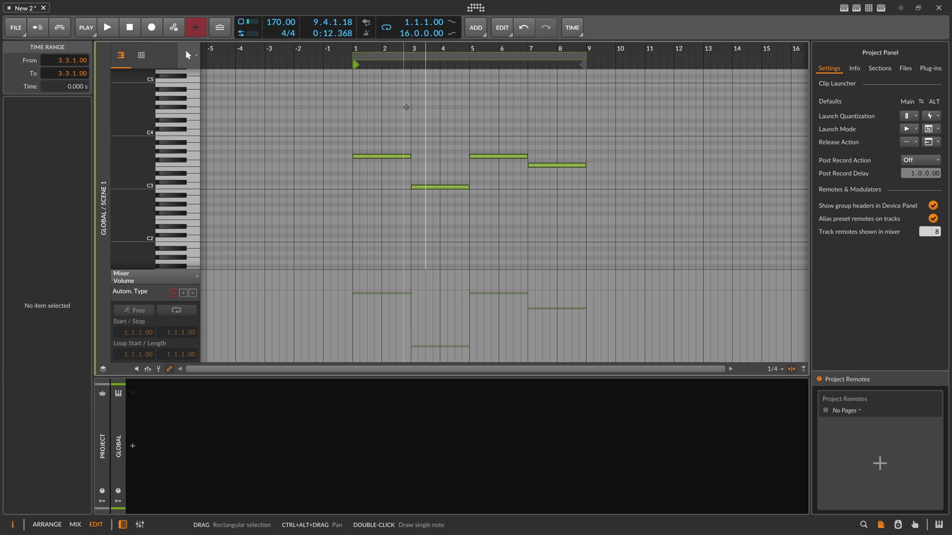
Open the Chords track's Note Grid and examine the Pitch Quantize settings and connected modules.
key("alt+1")
left_click(161, 170)
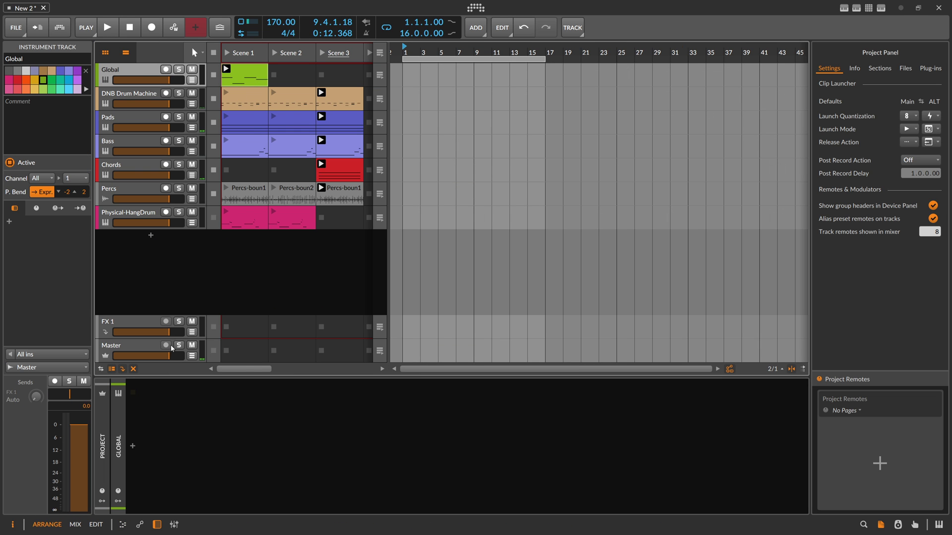
left_click(188, 402)
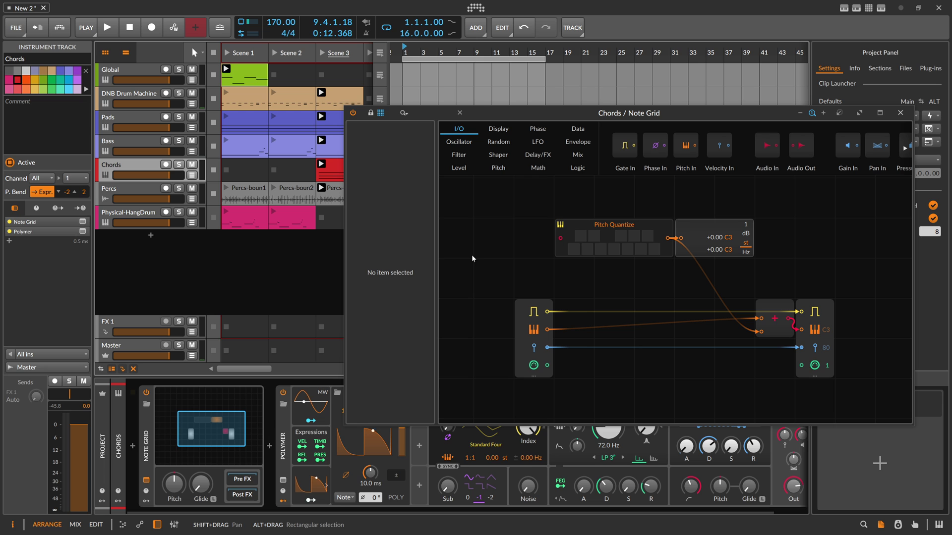
left_click(561, 225)
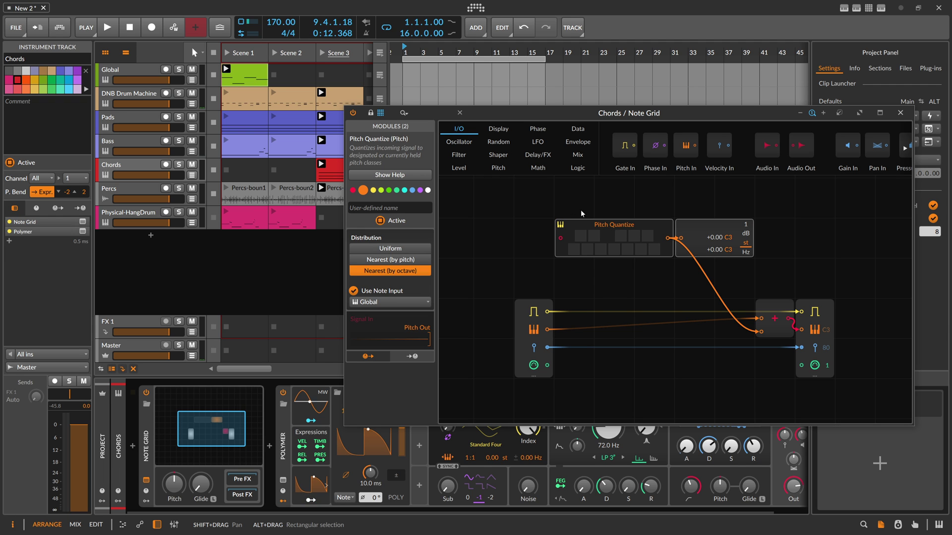
left_click_drag(485, 204, 834, 384)
left_click(653, 255)
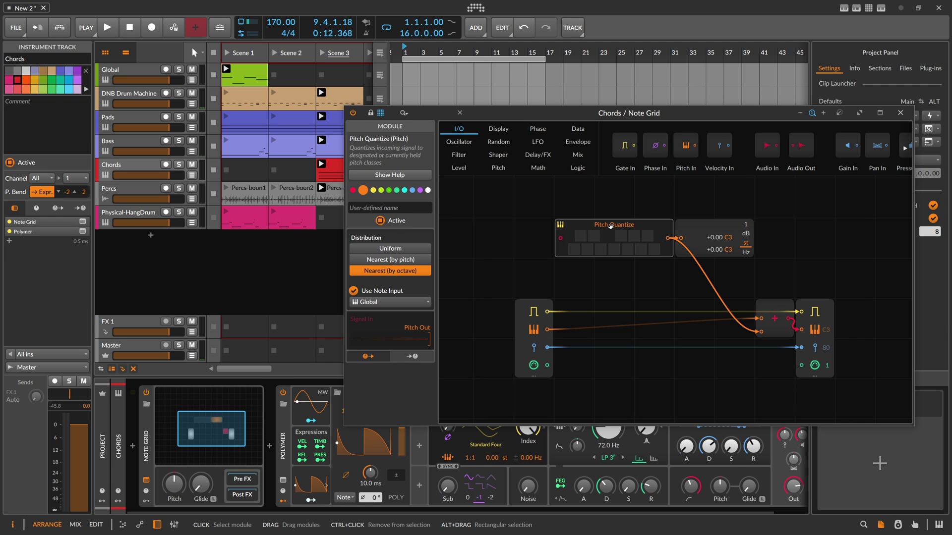